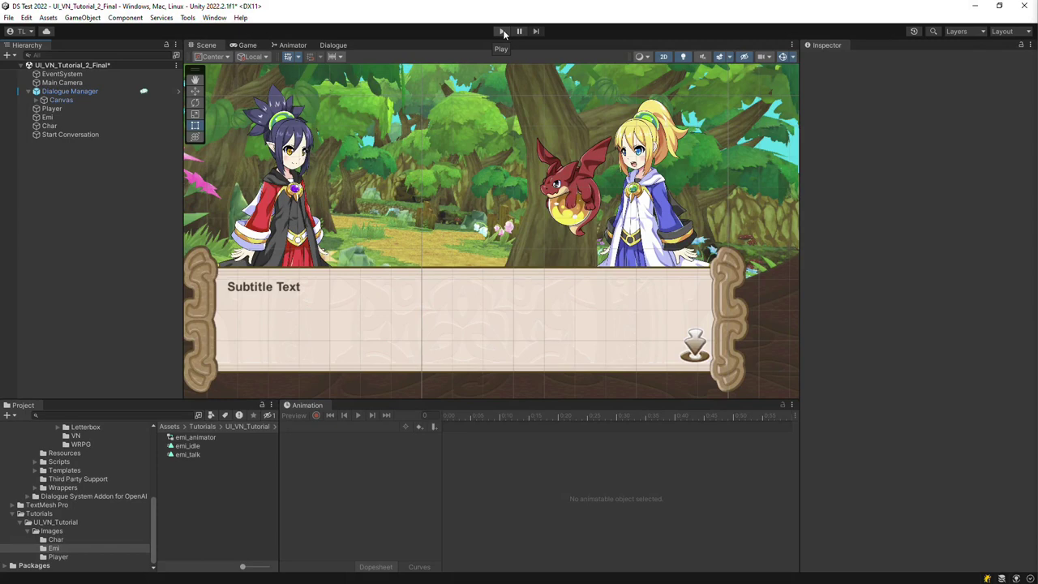
Step: Play the scene and advance the dialogue through the pet-dragon question, Rawr!, and petting lines
{"action": "left_click", "coordinate": [503, 32]}
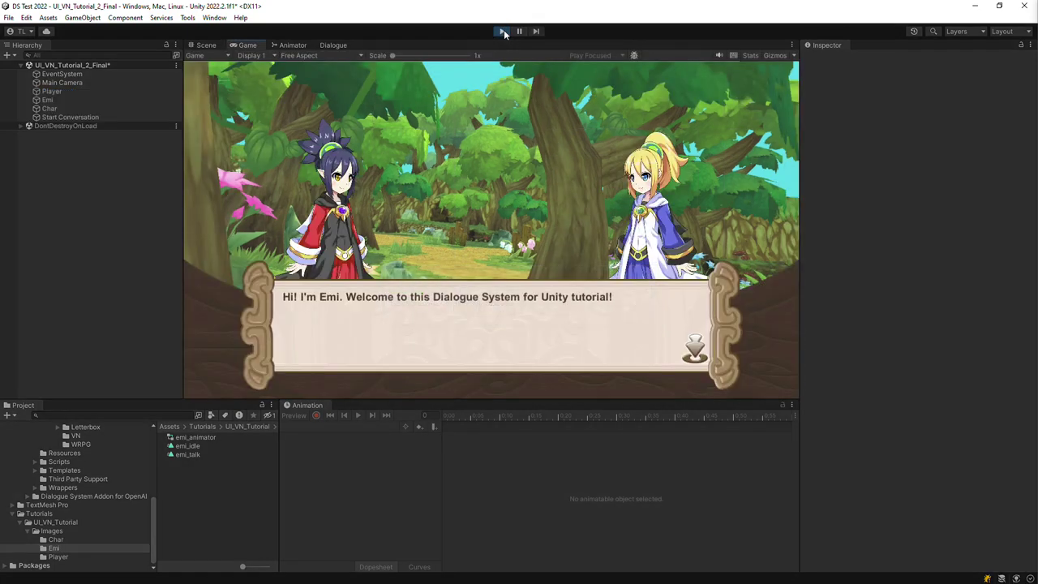
{"action": "left_click", "coordinate": [695, 342]}
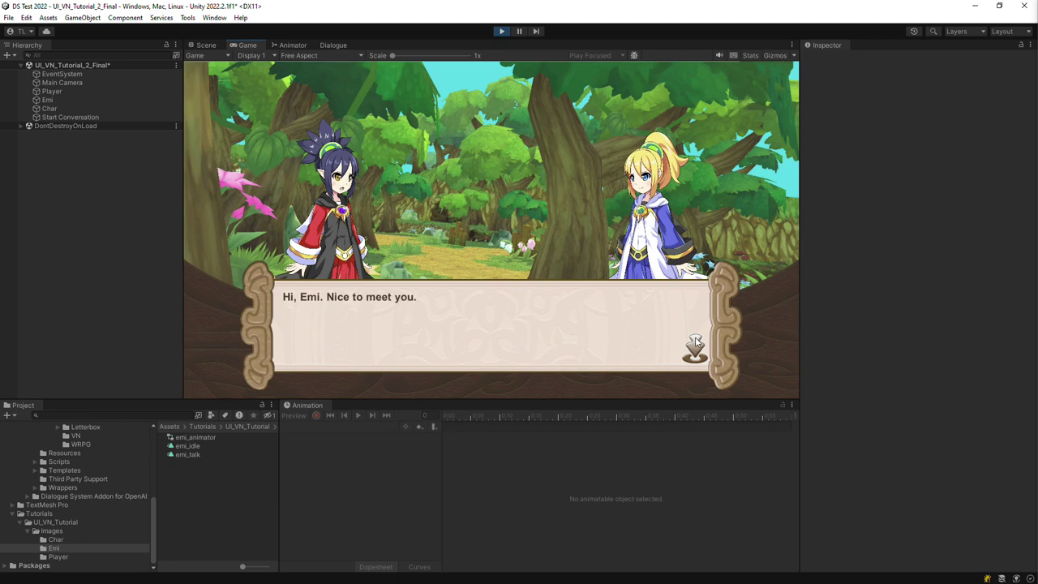
{"action": "left_click", "coordinate": [695, 341]}
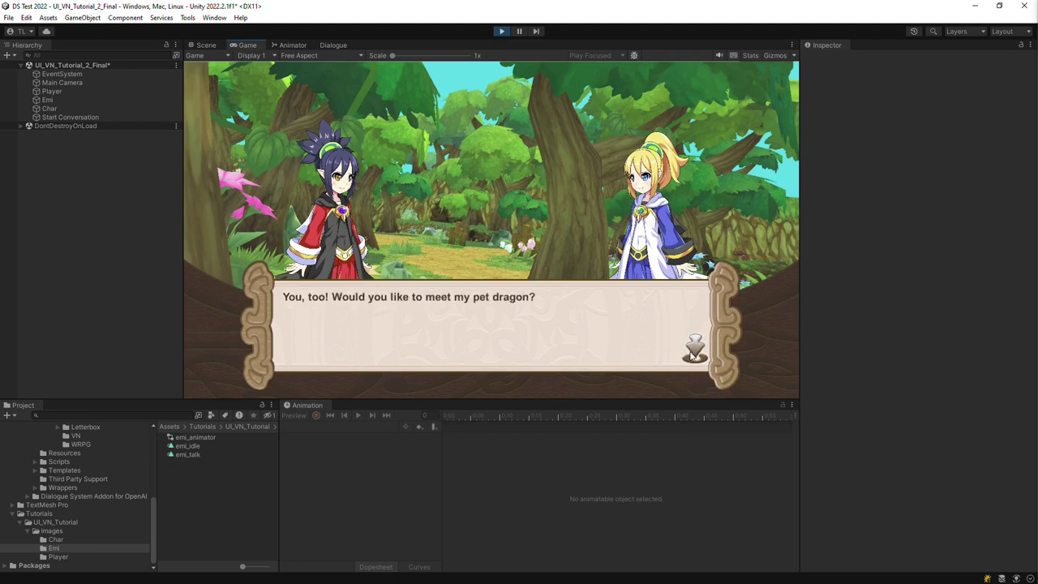
{"action": "left_click", "coordinate": [690, 355]}
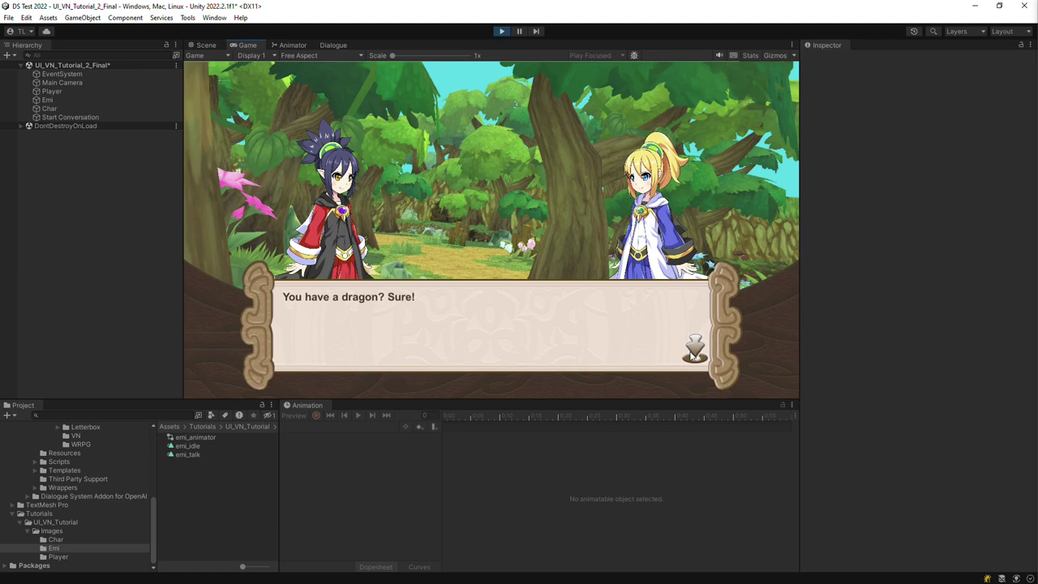
{"action": "left_click", "coordinate": [691, 355]}
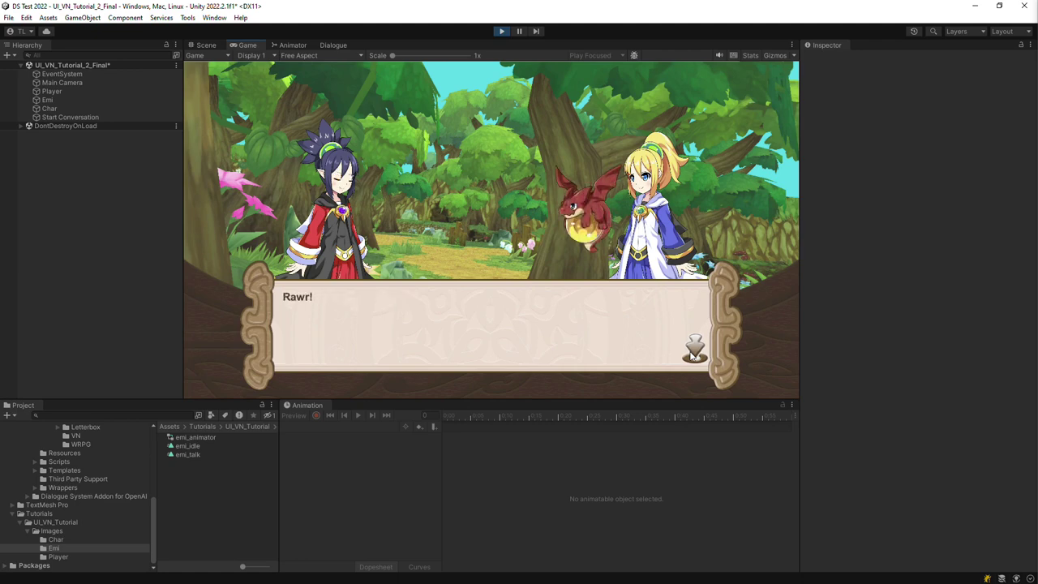
{"action": "left_click", "coordinate": [691, 354]}
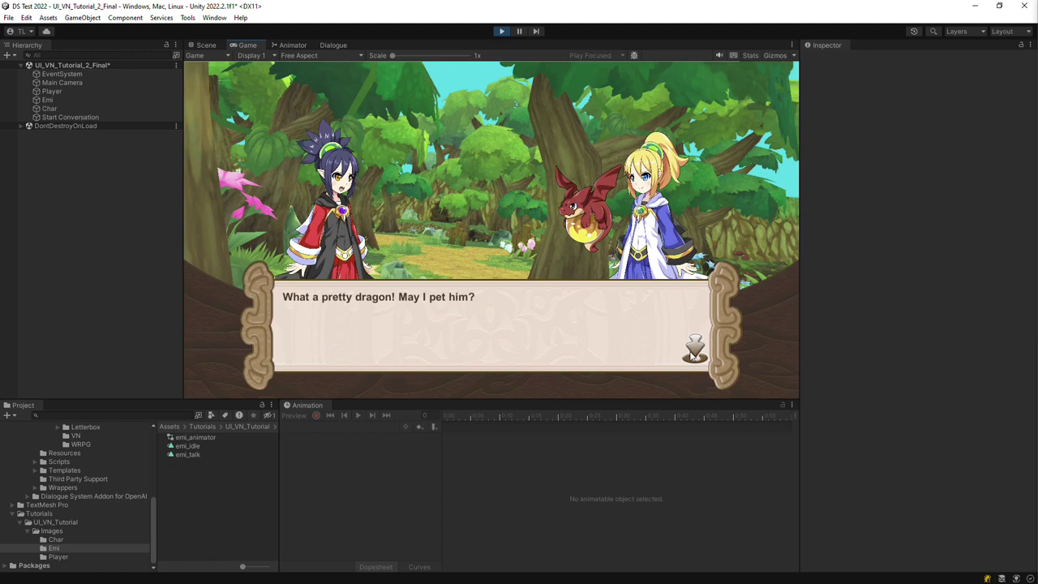
{"action": "left_click", "coordinate": [692, 355]}
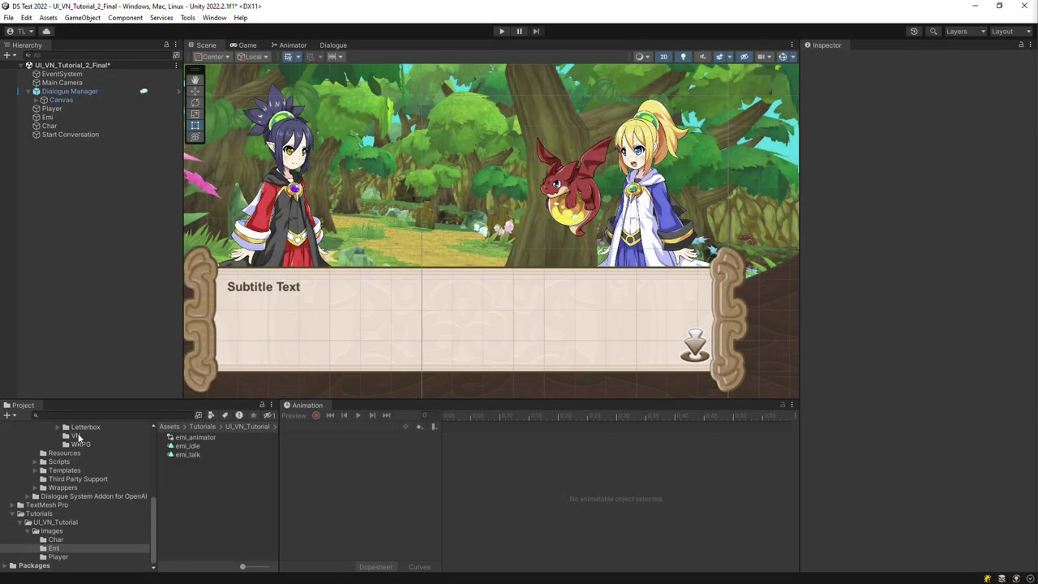
Step: Open the VN Template Standard Dialogue UI prefab from the VN folder, then exit Prefab Mode
{"action": "left_click", "coordinate": [77, 436]}
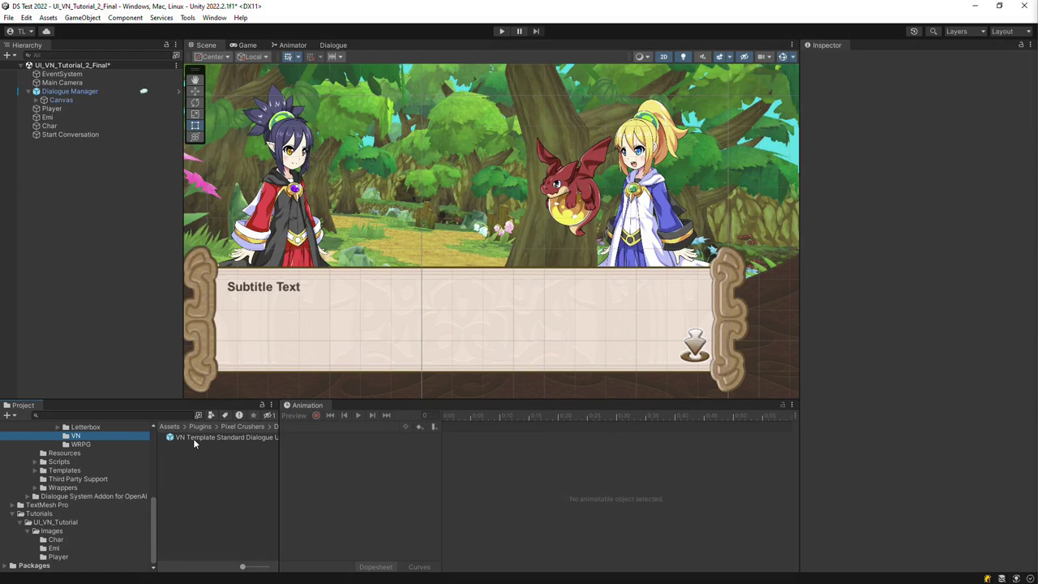
{"action": "double_click", "coordinate": [195, 438]}
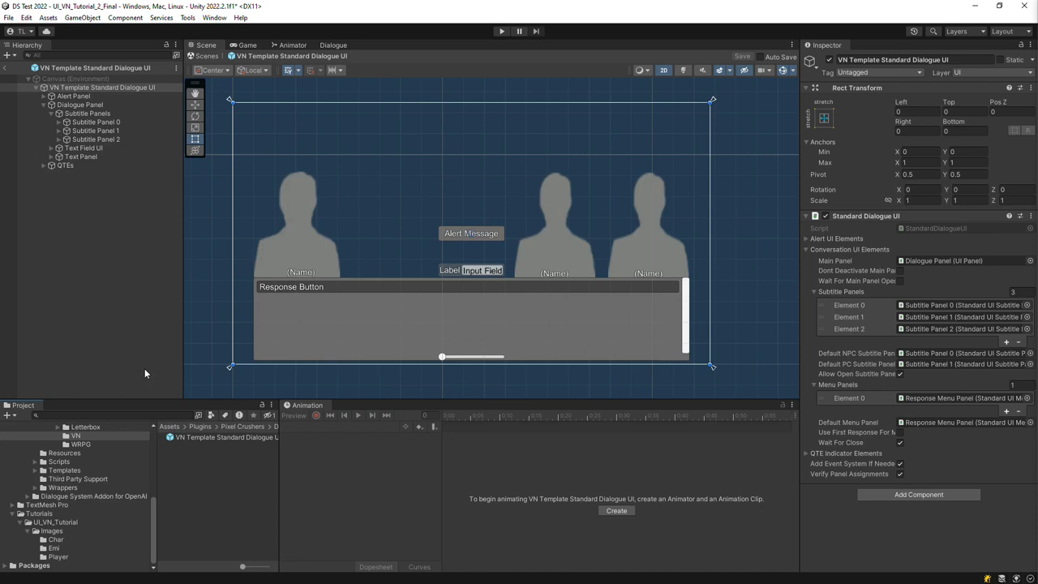
{"action": "left_click", "coordinate": [5, 68]}
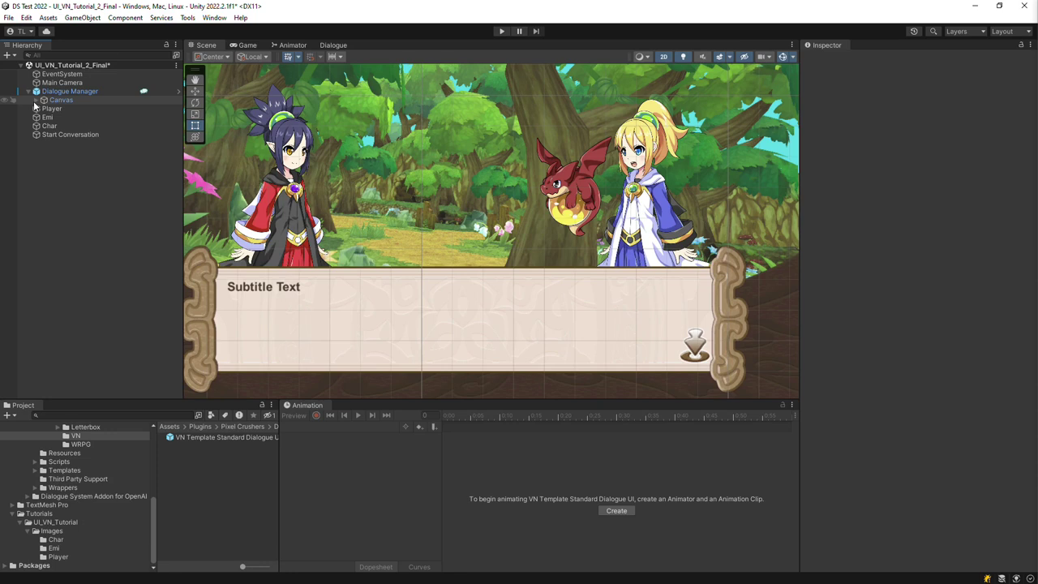
Step: Expand Canvas > Dialogue UI and select Subtitle Panel 0's Portrait Image
{"action": "left_click", "coordinate": [43, 100]}
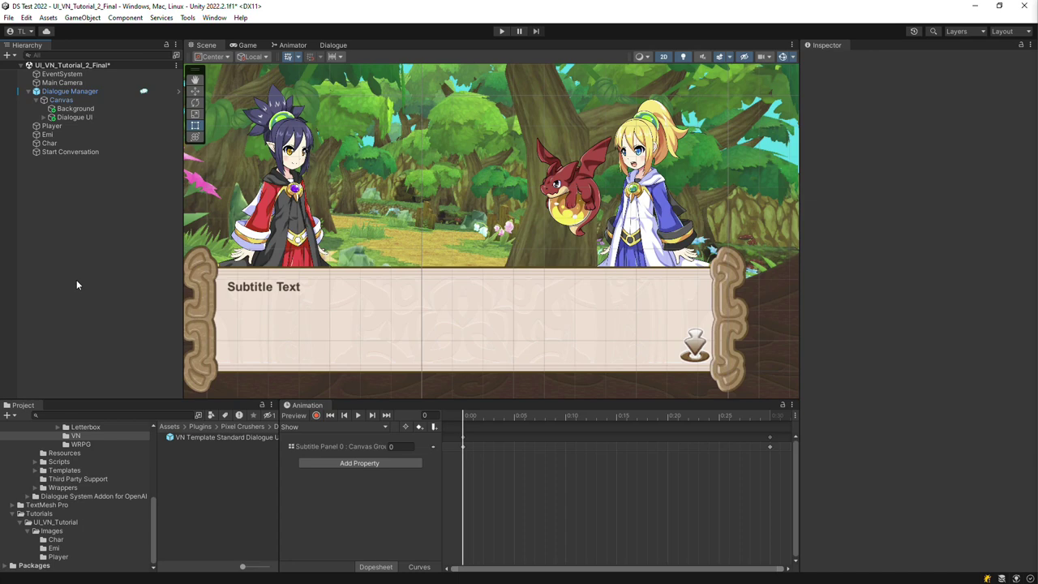
{"action": "left_click", "coordinate": [44, 117]}
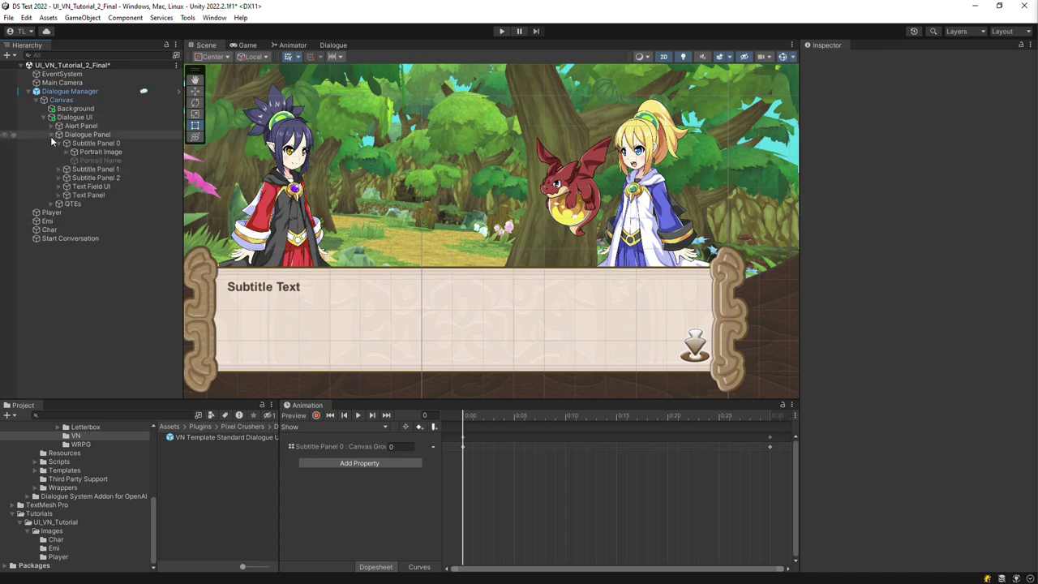
{"action": "left_click", "coordinate": [74, 145]}
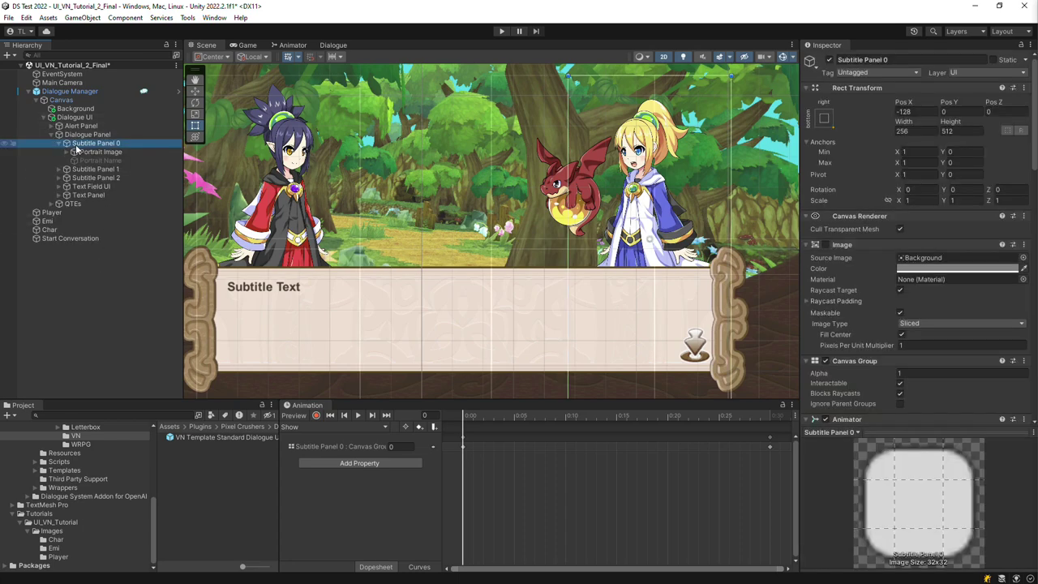
{"action": "left_click", "coordinate": [91, 152]}
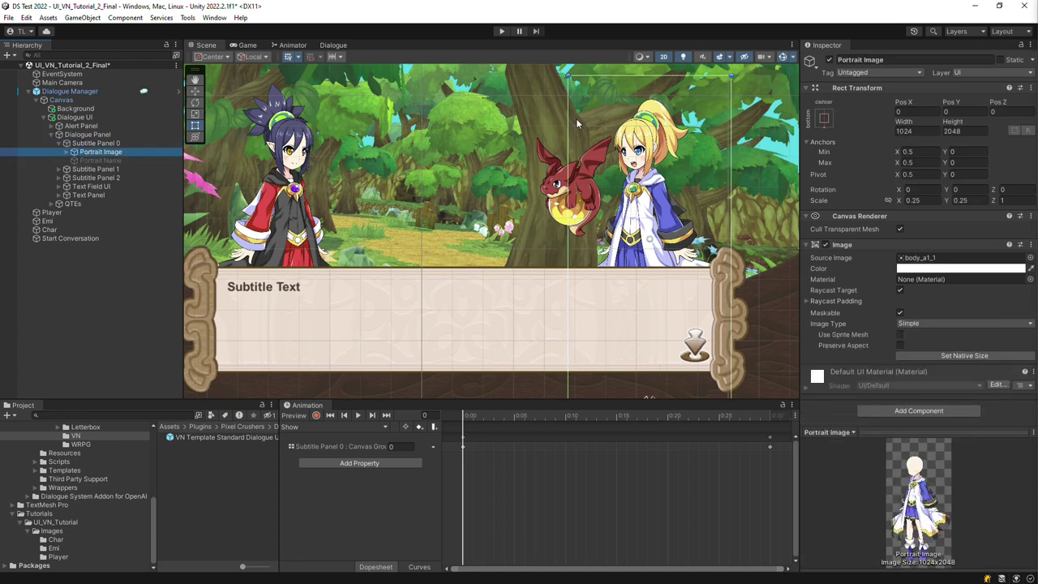
Step: Add an Animator component to Portrait Image and expand its hair, ears, eyes and mouth layers
{"action": "left_click", "coordinate": [873, 411]}
{"action": "left_click", "coordinate": [884, 446]}
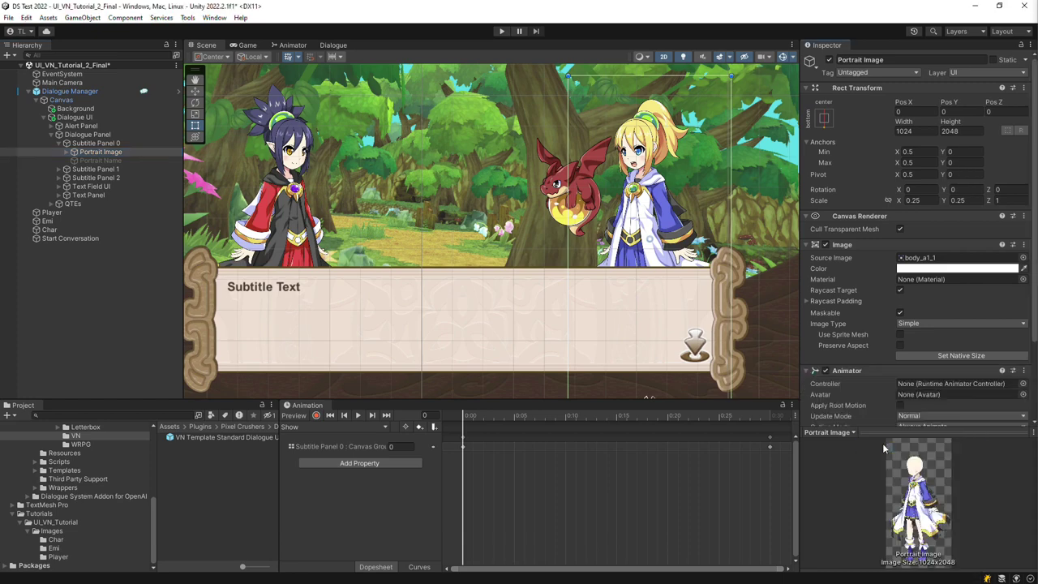
{"action": "left_click", "coordinate": [66, 152]}
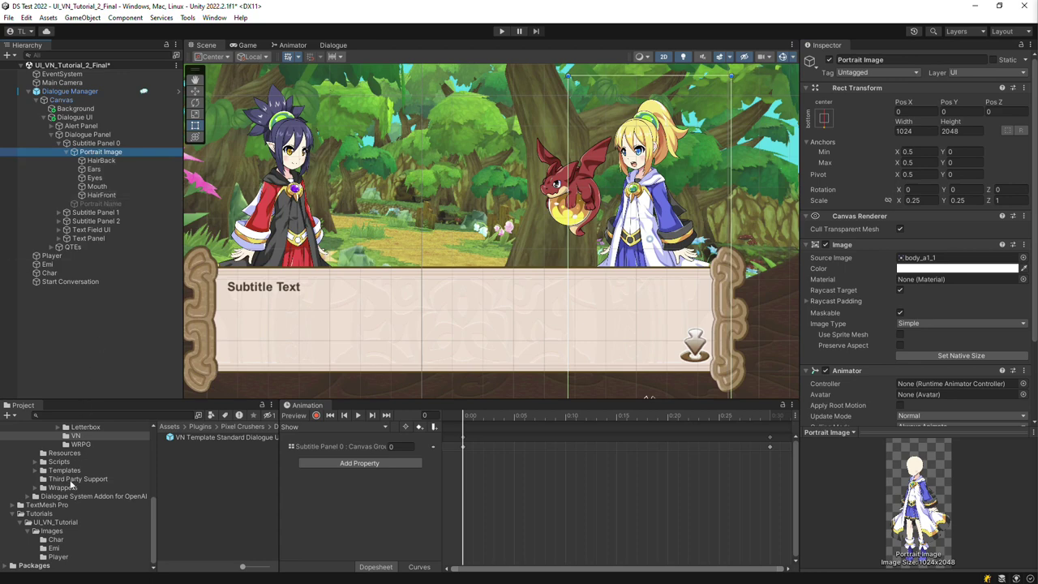
Step: Drag emi_animator from the Emi folder into the Portrait Image Animator's Controller field
{"action": "left_click", "coordinate": [53, 548]}
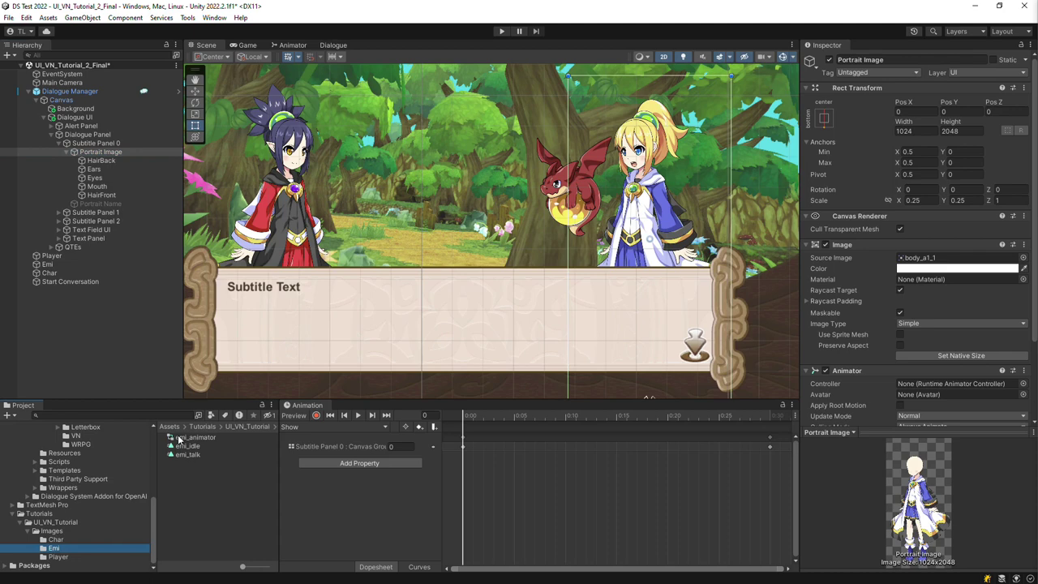
{"action": "left_click_drag", "start_coordinate": [179, 439], "coordinate": [918, 388]}
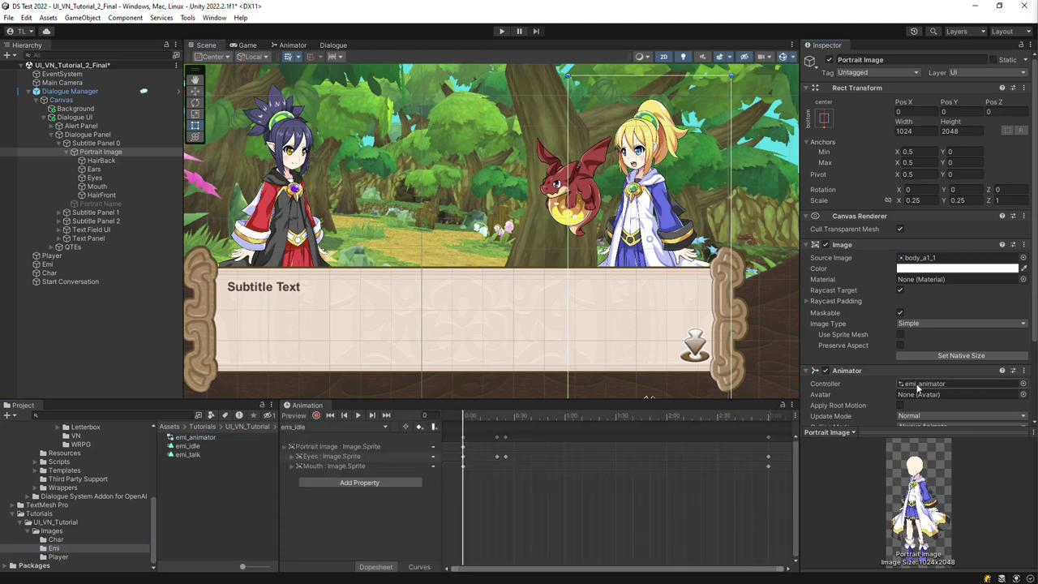
Step: Preview the emi_idle blinking clip in the Animation window, then stop it
{"action": "left_click", "coordinate": [320, 427]}
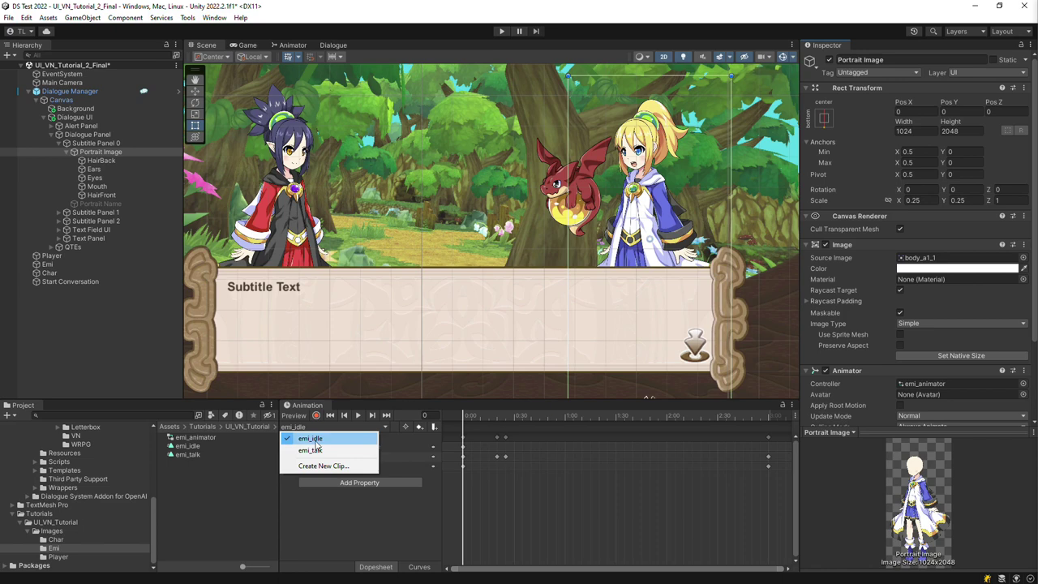
{"action": "left_click", "coordinate": [312, 439]}
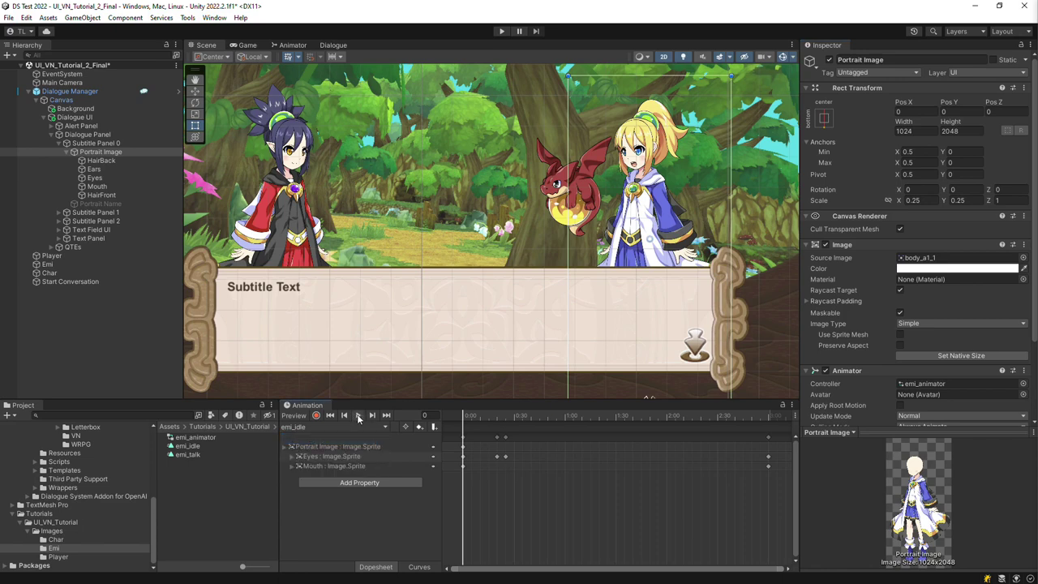
{"action": "left_click", "coordinate": [358, 416]}
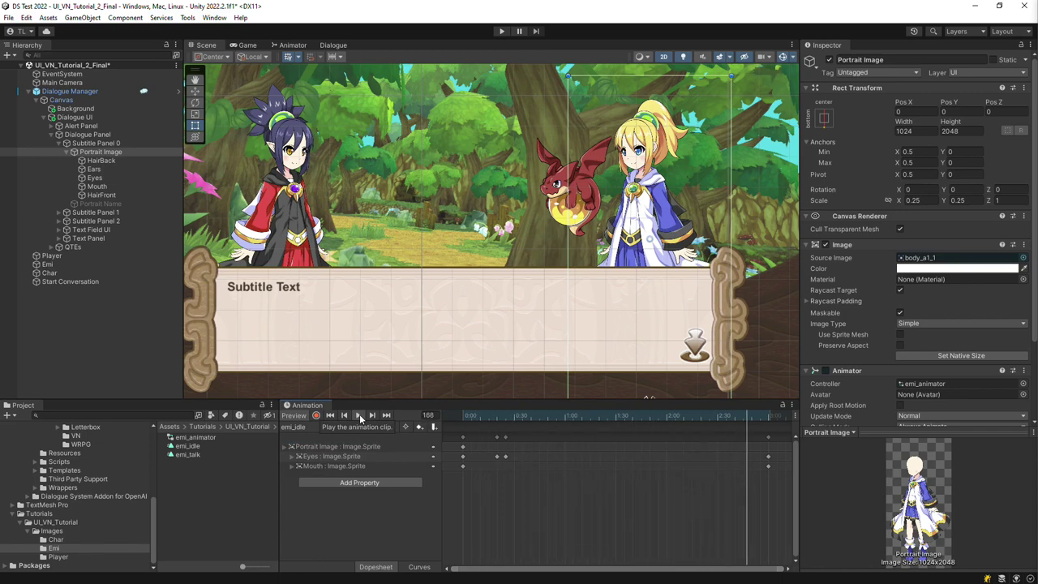
{"action": "left_click", "coordinate": [358, 416]}
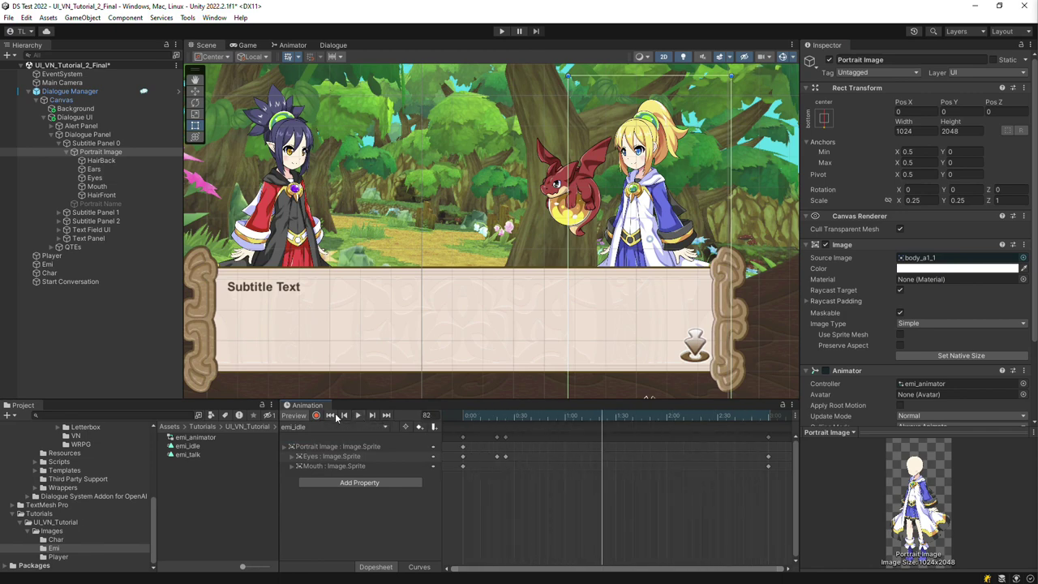
Step: Switch to emi_talk, preview it, and expand its Eyes and Mouth sprite tracks
{"action": "left_click", "coordinate": [332, 426]}
{"action": "left_click", "coordinate": [320, 447]}
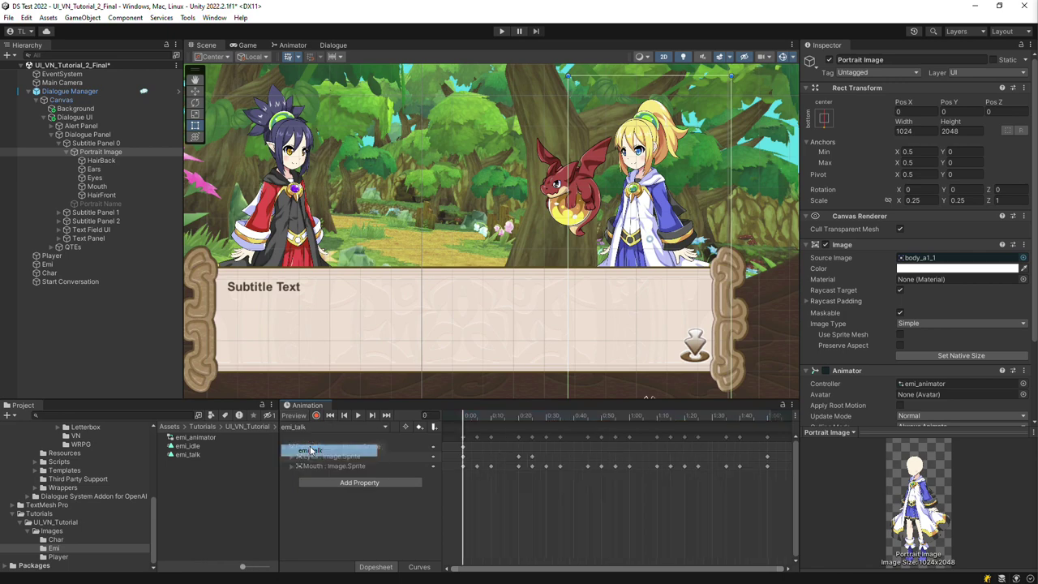
{"action": "left_click", "coordinate": [358, 416]}
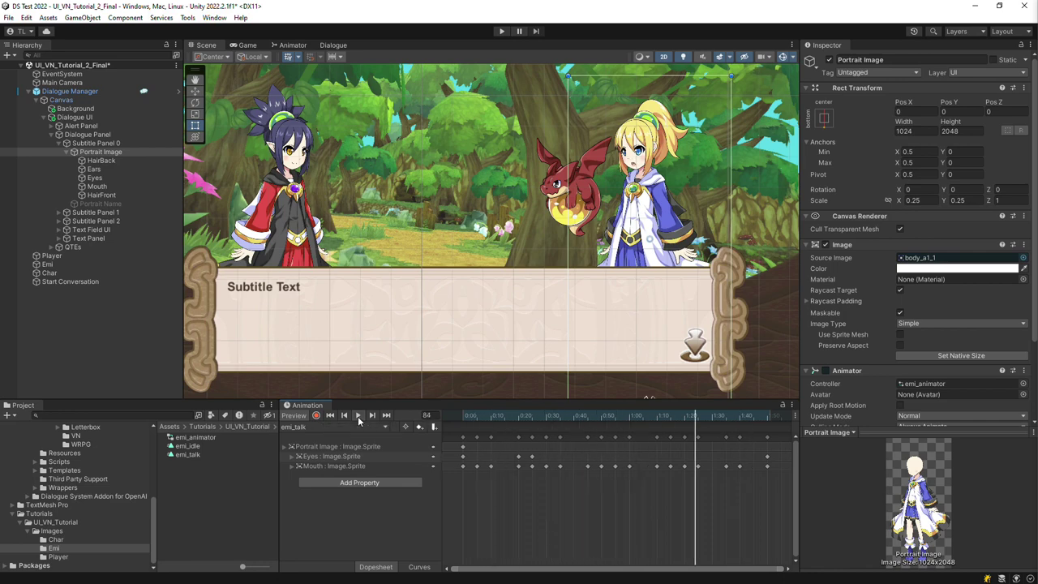
{"action": "left_click", "coordinate": [292, 457]}
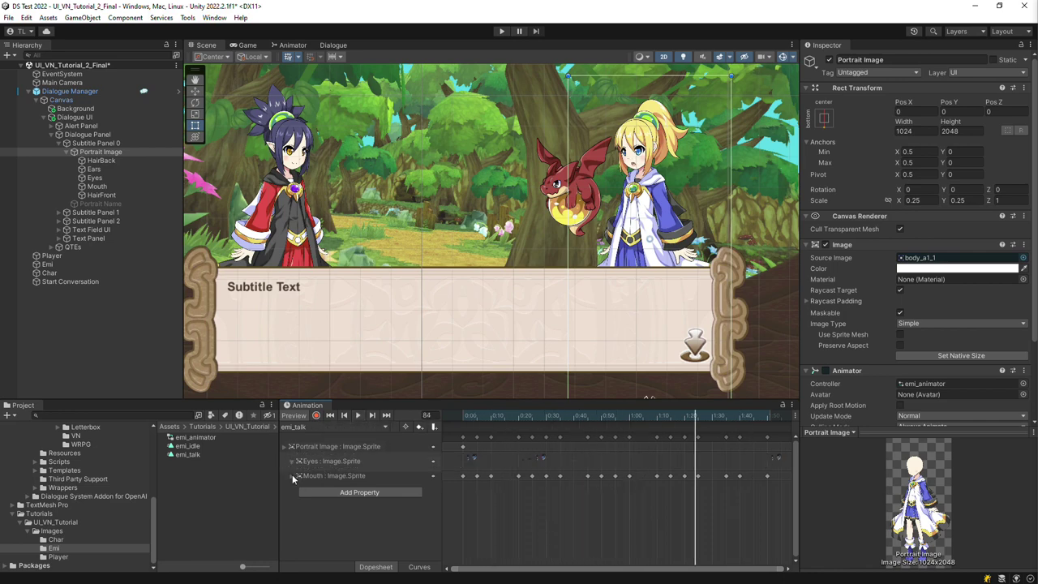
{"action": "left_click", "coordinate": [293, 477]}
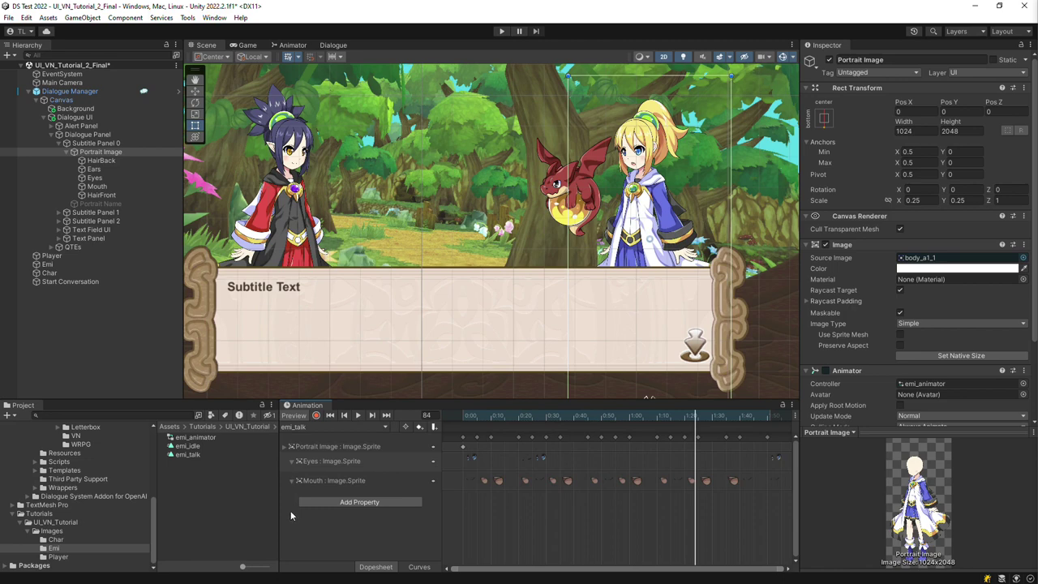
Step: View the portrait's Idle and Talk states, then show Subtitle Panel 0's Standard UI Subtitle Panel settings
{"action": "left_click", "coordinate": [292, 45]}
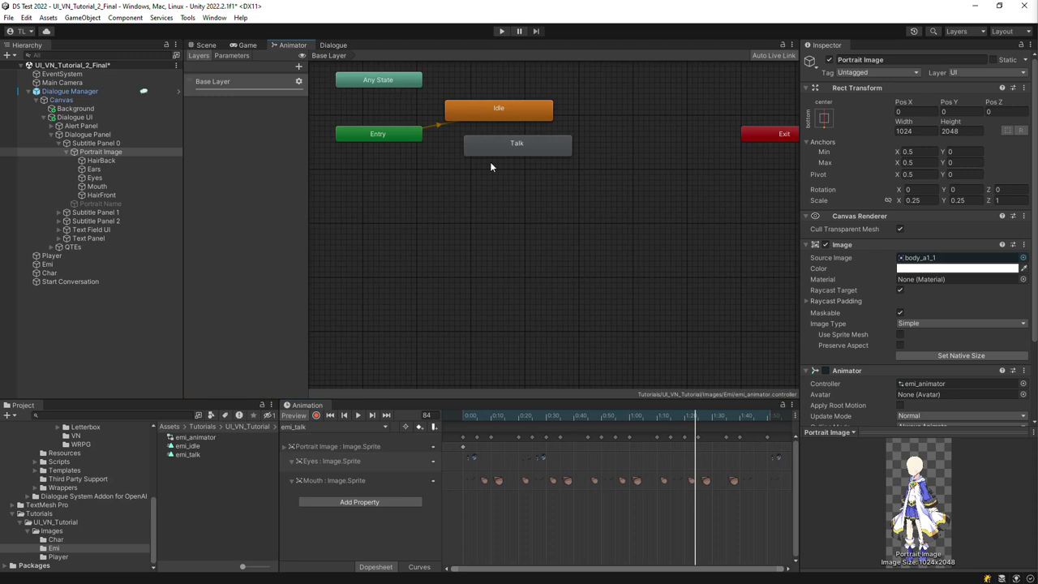
{"action": "left_click", "coordinate": [107, 143]}
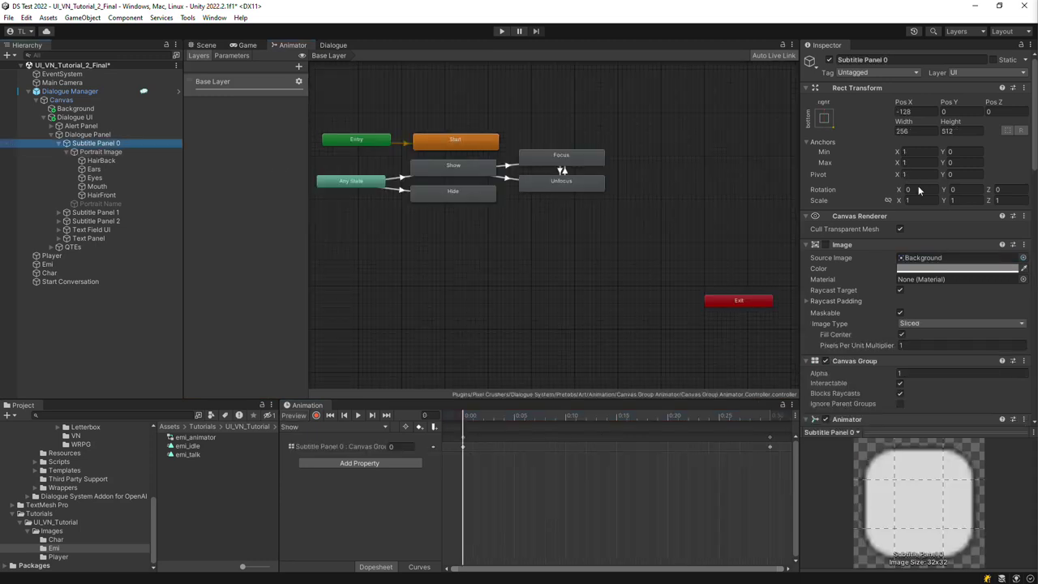
{"action": "left_click_drag", "start_coordinate": [1034, 147], "coordinate": [1029, 222]}
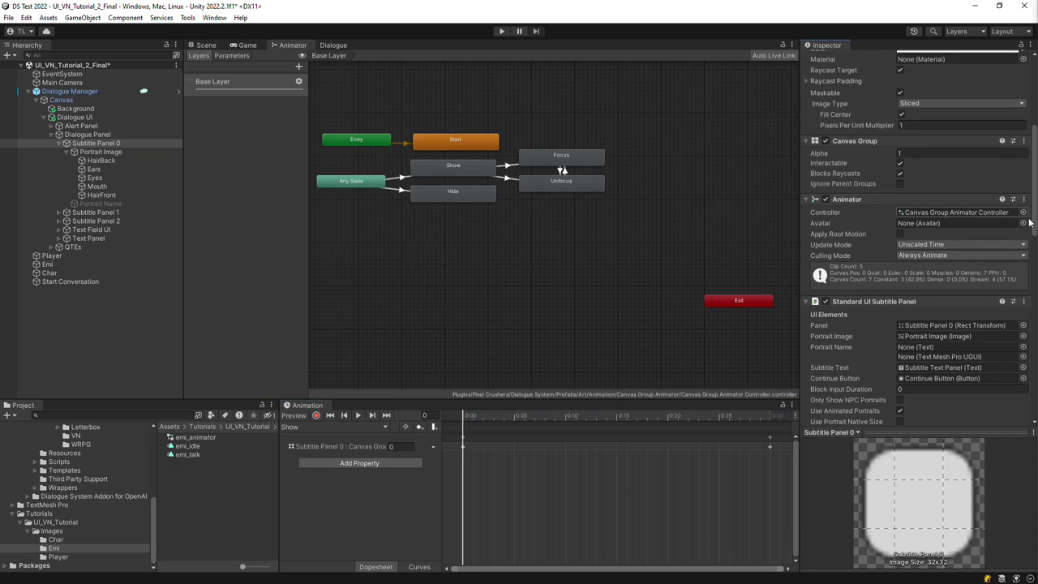
Step: Set Portrait Image's Animator controller to None, then reselect Subtitle Panel 0 to view its panel settings
{"action": "left_click_drag", "start_coordinate": [1029, 222], "coordinate": [1028, 226]}
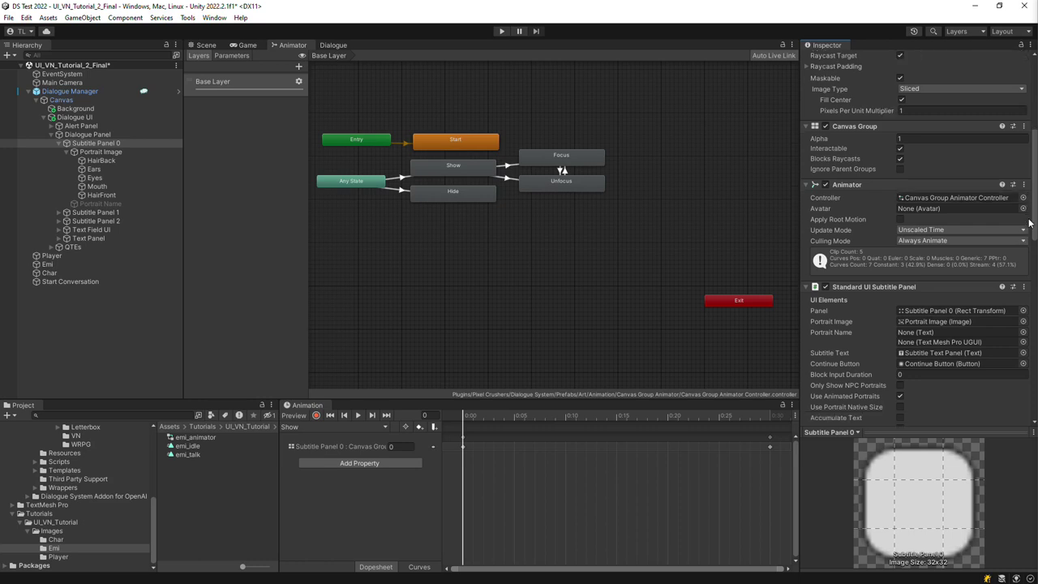
{"action": "left_click", "coordinate": [974, 320]}
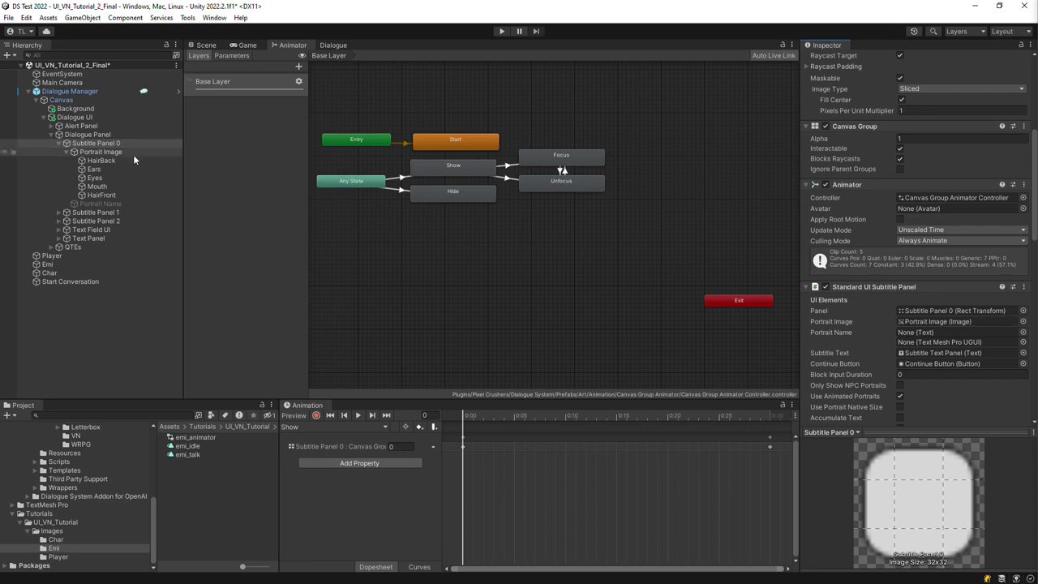
{"action": "left_click", "coordinate": [121, 152]}
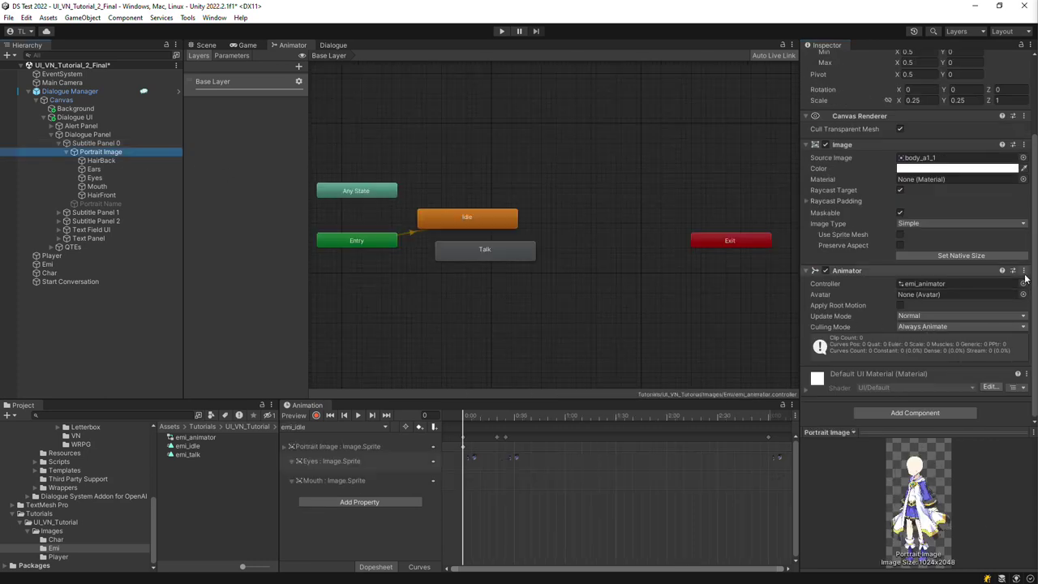
{"action": "left_click", "coordinate": [1023, 283]}
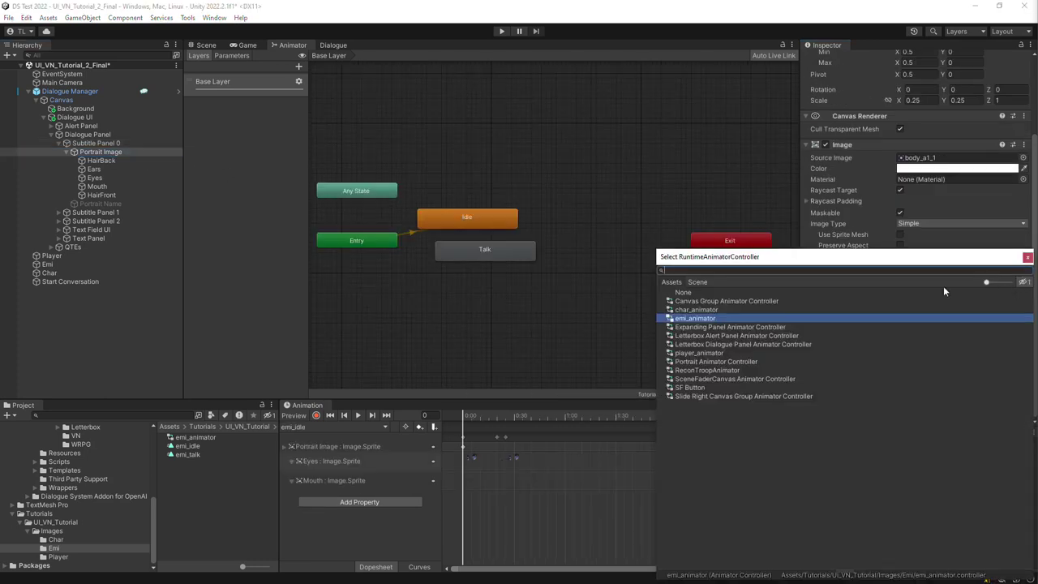
{"action": "left_click", "coordinate": [683, 293]}
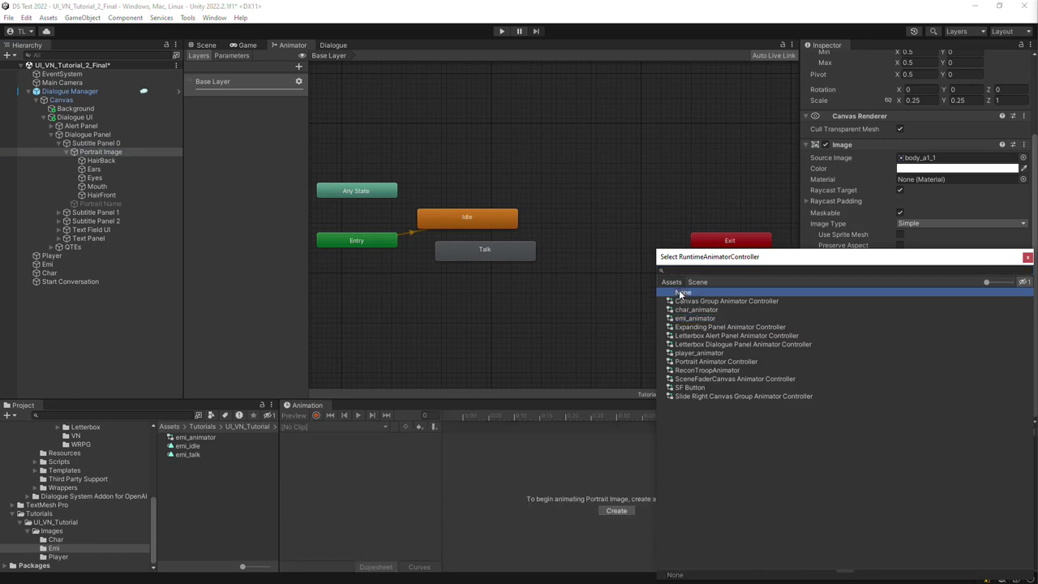
{"action": "left_click", "coordinate": [1028, 257]}
{"action": "left_click", "coordinate": [93, 143]}
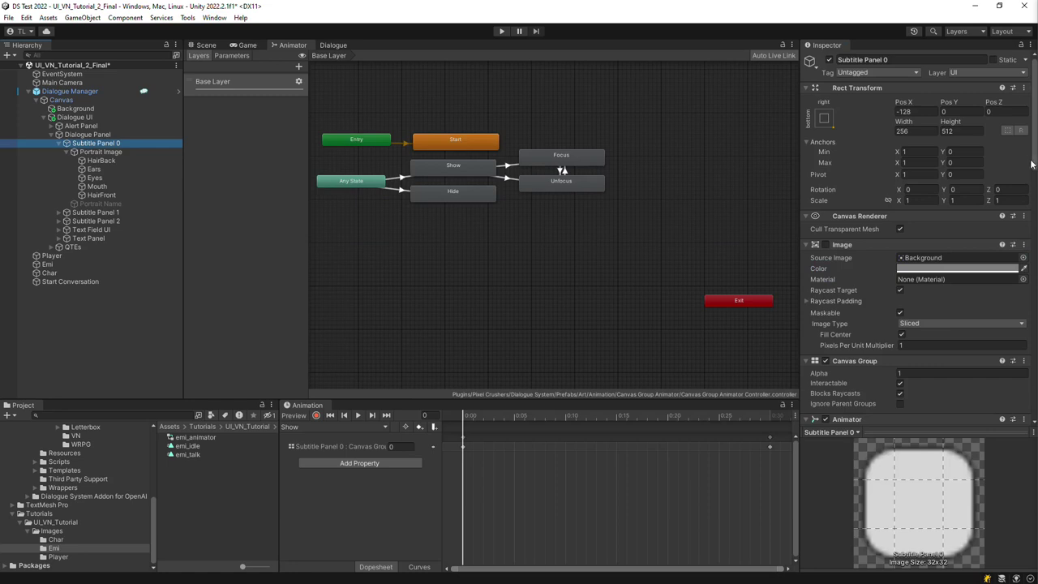
{"action": "left_click_drag", "start_coordinate": [1032, 162], "coordinate": [1028, 303]}
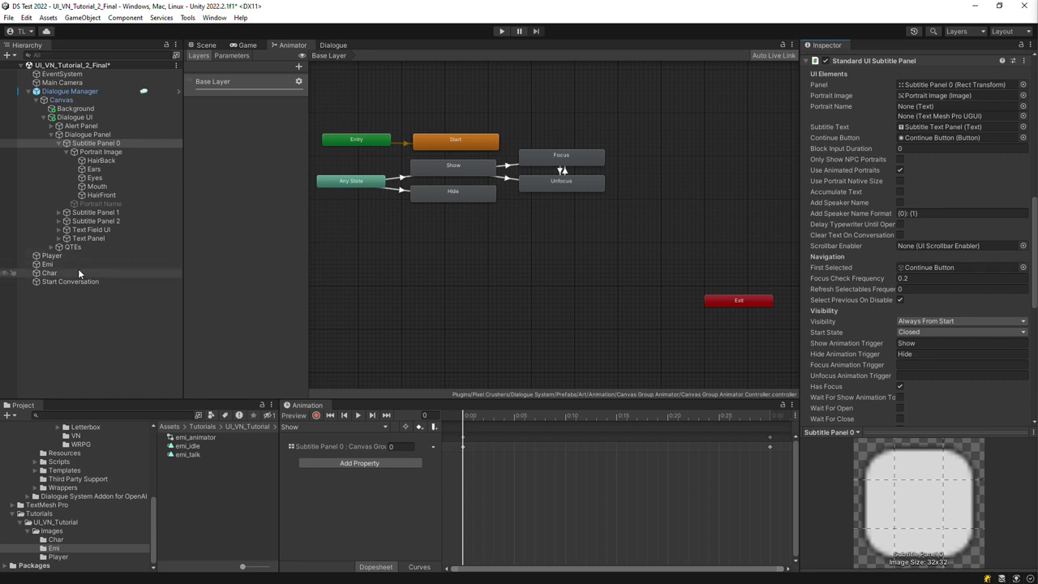
Step: Assign emi_animator as Emi's Portrait Animator Controller and review the Char and Player actors
{"action": "left_click", "coordinate": [49, 264]}
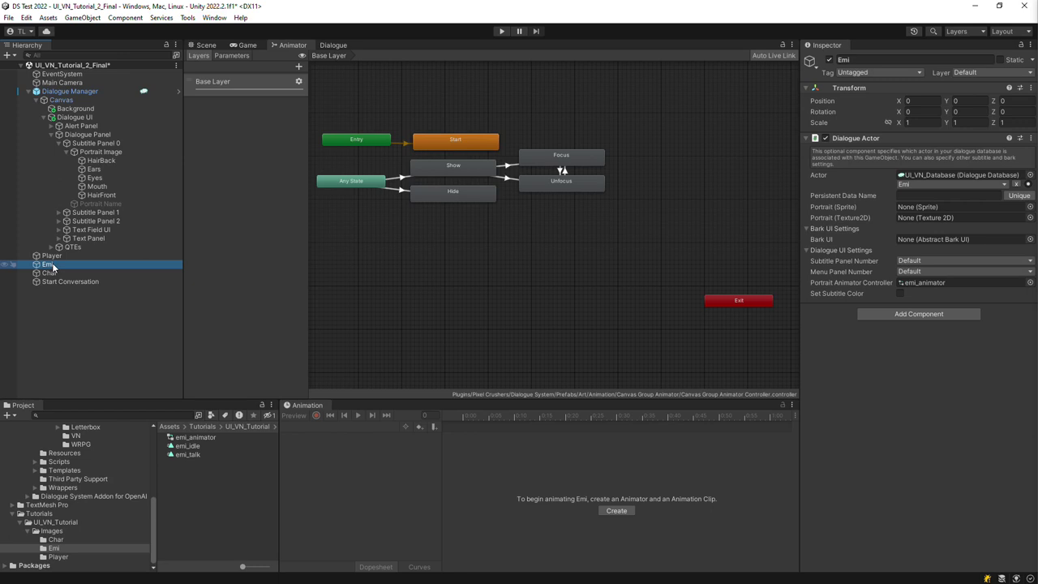
{"action": "left_click", "coordinate": [909, 185]}
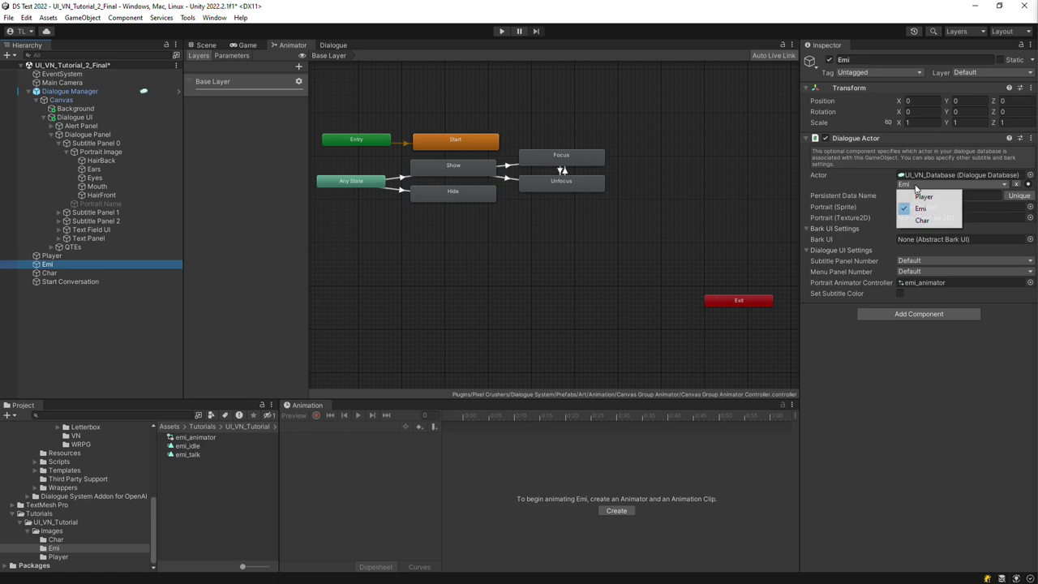
{"action": "left_click", "coordinate": [927, 210]}
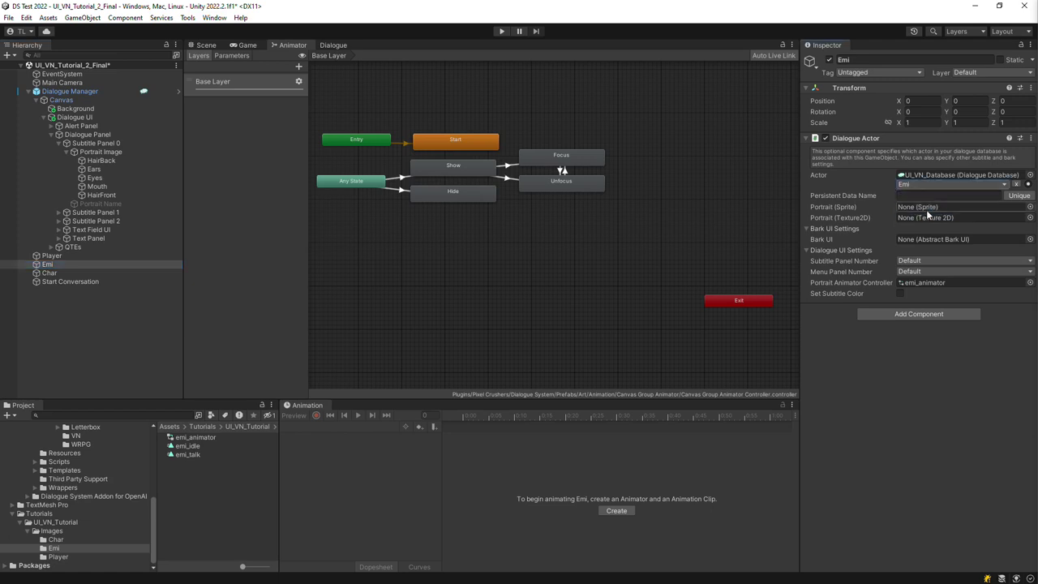
{"action": "left_click_drag", "start_coordinate": [191, 438], "coordinate": [919, 283]}
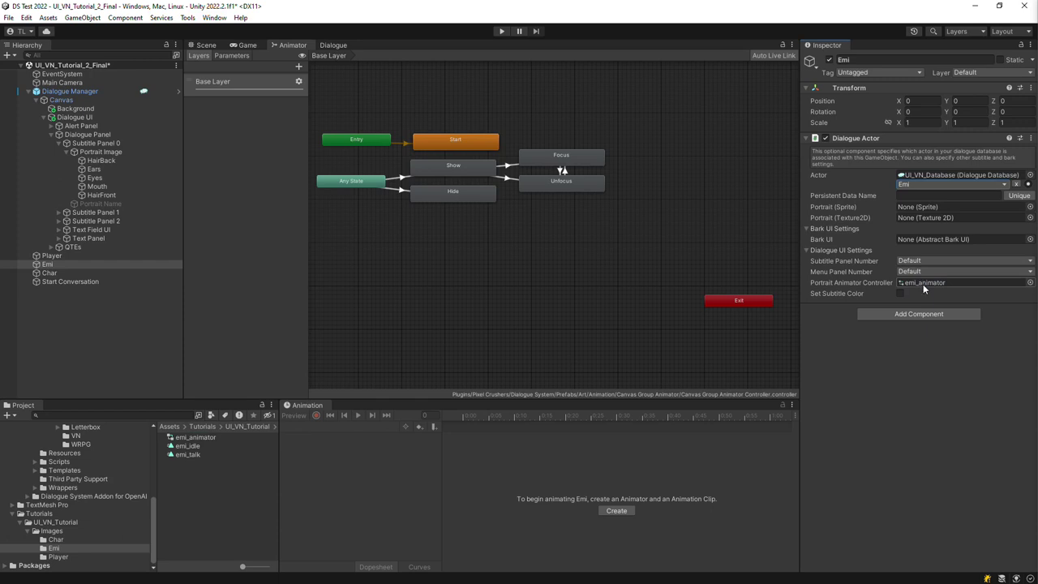
{"action": "left_click", "coordinate": [122, 273]}
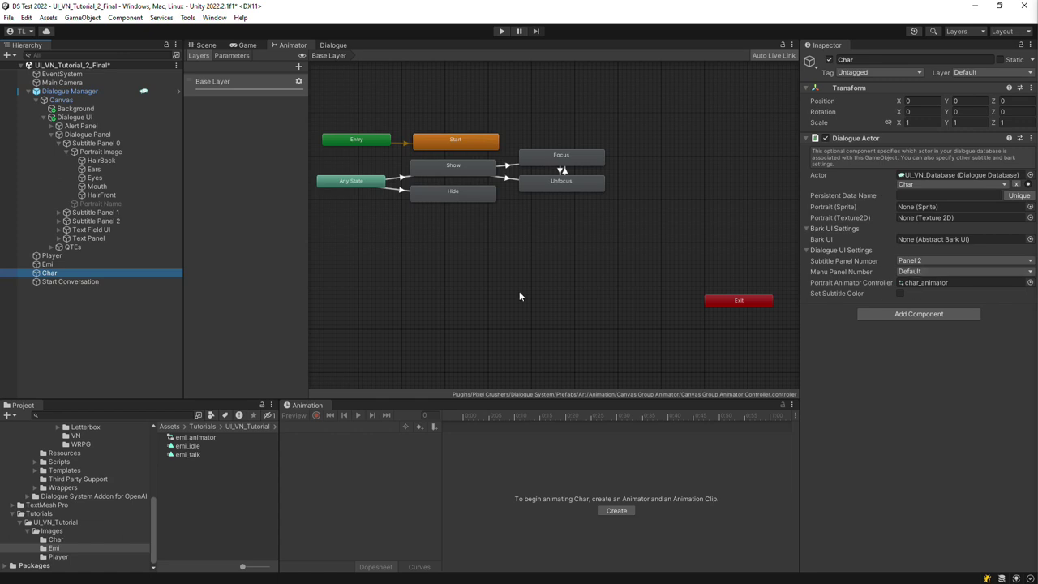
{"action": "left_click", "coordinate": [56, 256]}
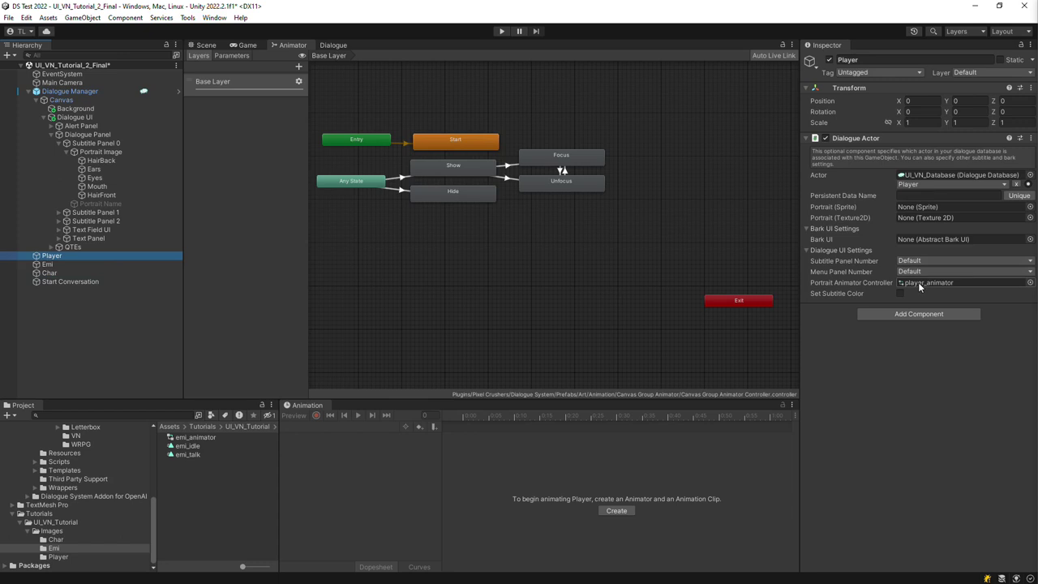
Step: Open the Example Conversation graph in the Dialogue Editor and inspect its first lines
{"action": "left_click", "coordinate": [337, 47]}
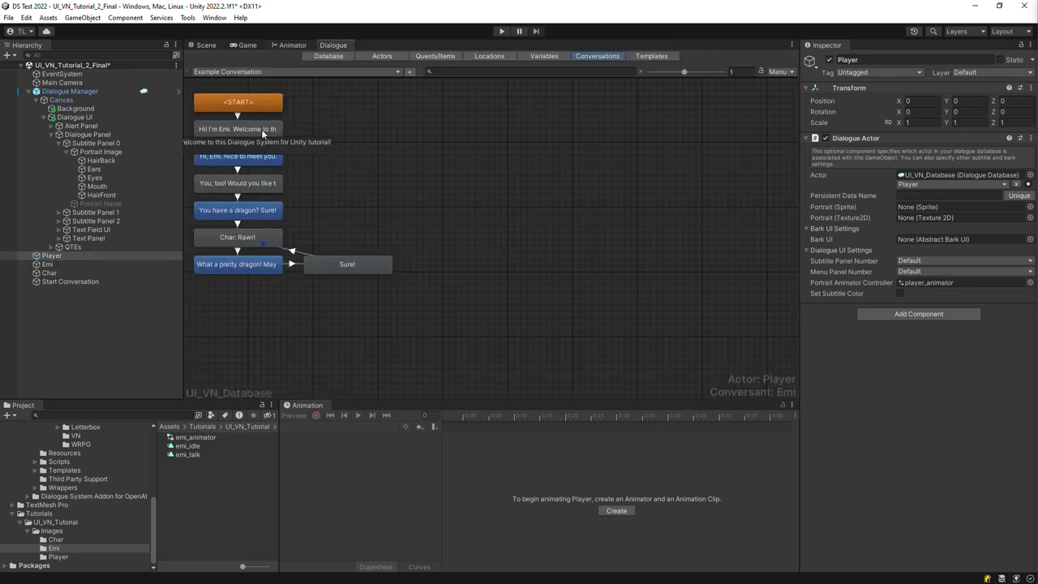
{"action": "left_click", "coordinate": [262, 132]}
{"action": "left_click", "coordinate": [271, 157]}
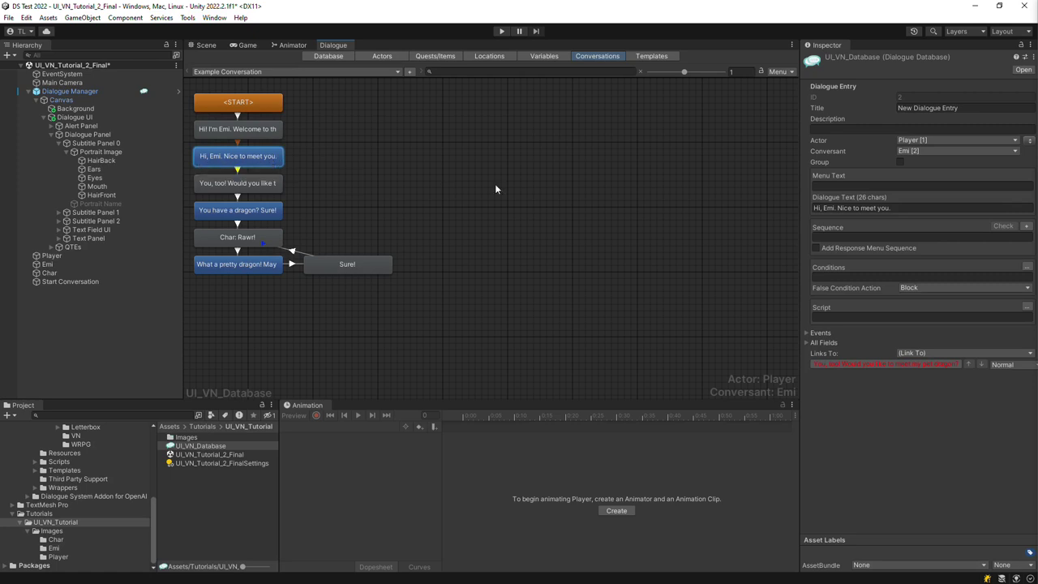
Step: Select Dialogue Manager and collapse Subtitle Settings to reveal the AnimatorPlay Talk/Idle default sequences
{"action": "left_click", "coordinate": [55, 91]}
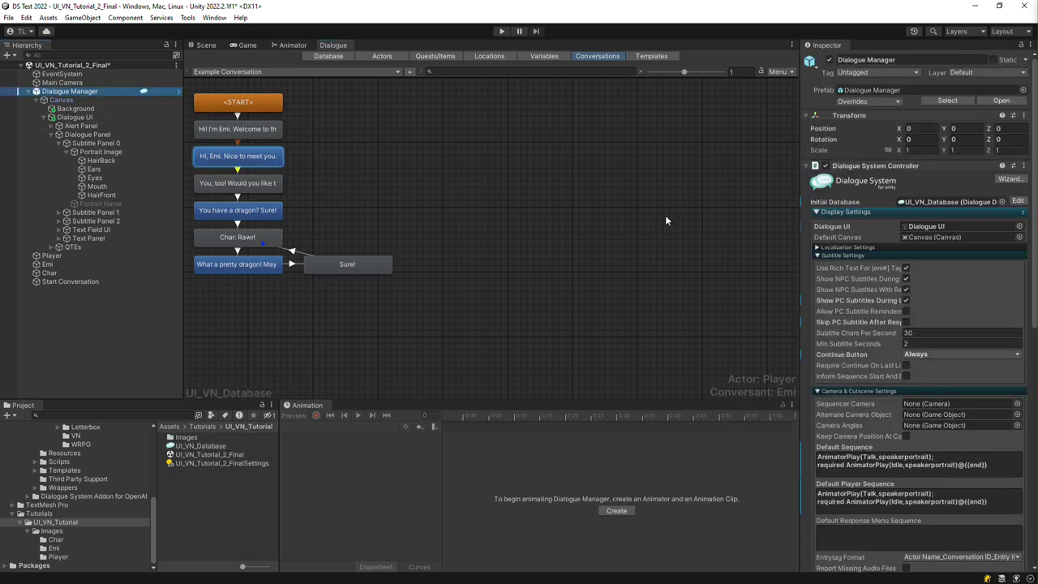
{"action": "left_click", "coordinate": [849, 254]}
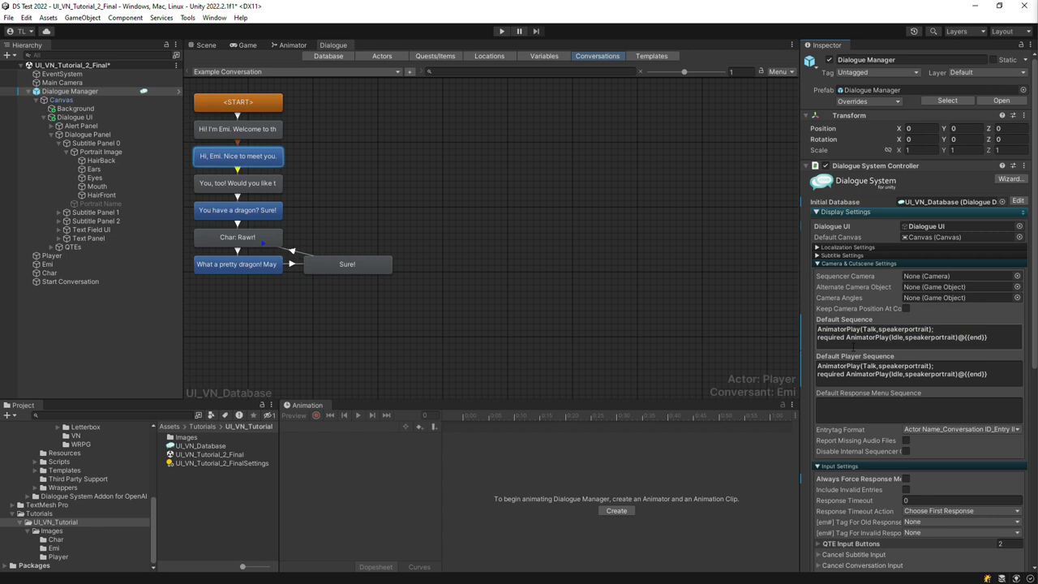
Step: Play-test the conversation up to Emi's pet-dragon question, then exit Play mode
{"action": "left_click", "coordinate": [500, 32]}
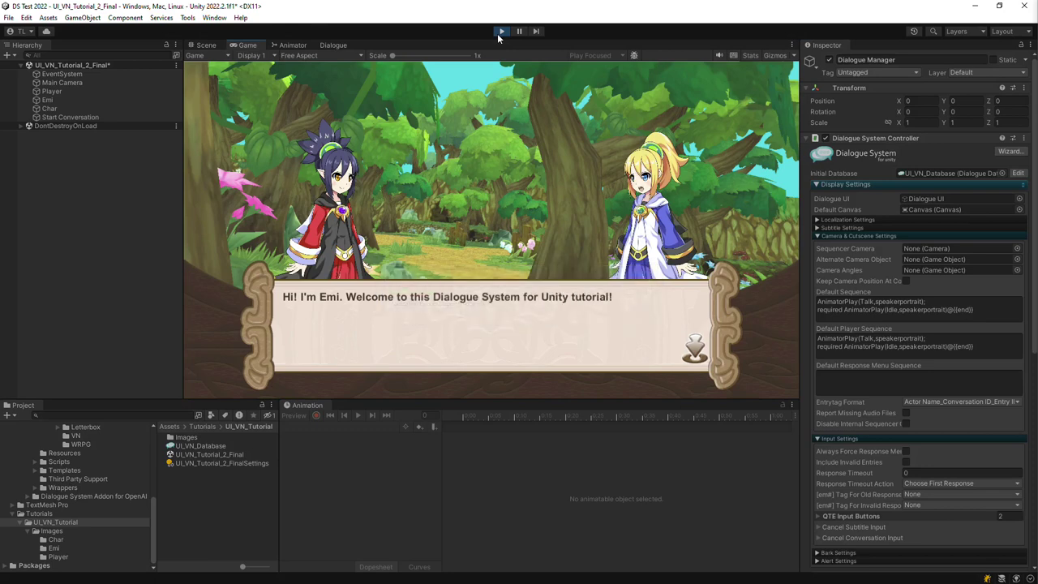
{"action": "left_click", "coordinate": [698, 357]}
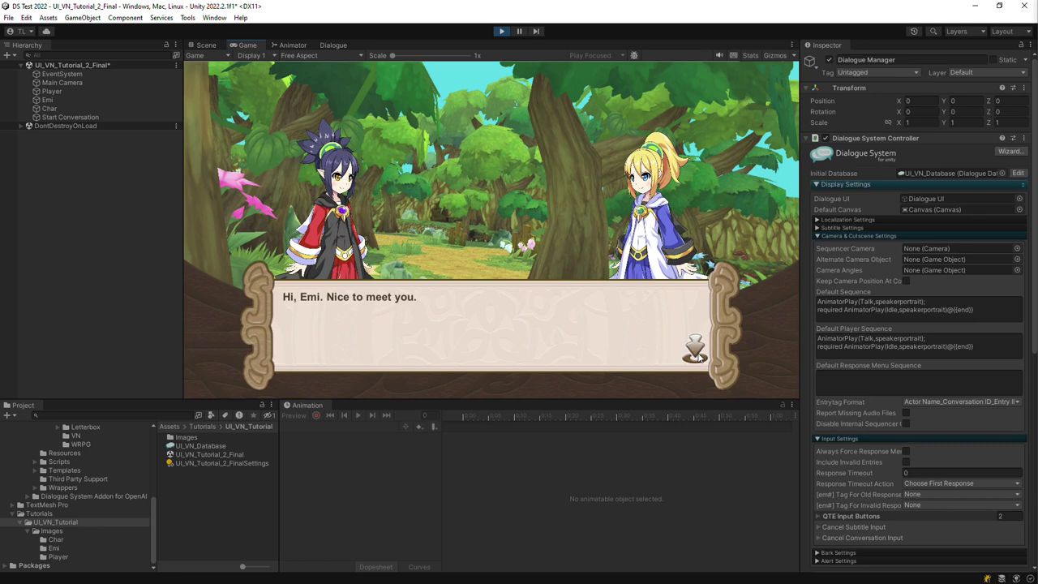
{"action": "left_click", "coordinate": [697, 357]}
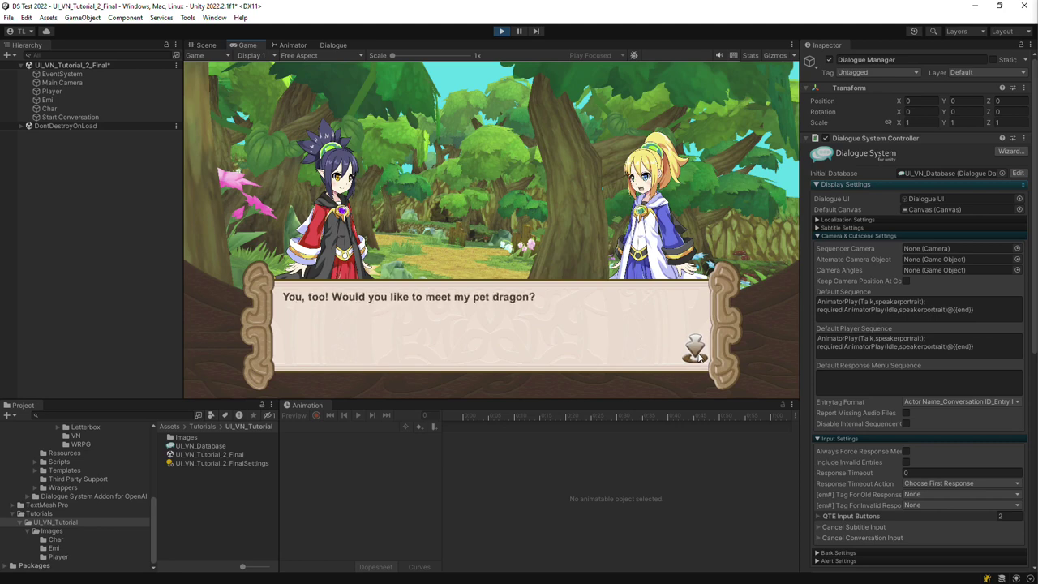
{"action": "left_click", "coordinate": [498, 31]}
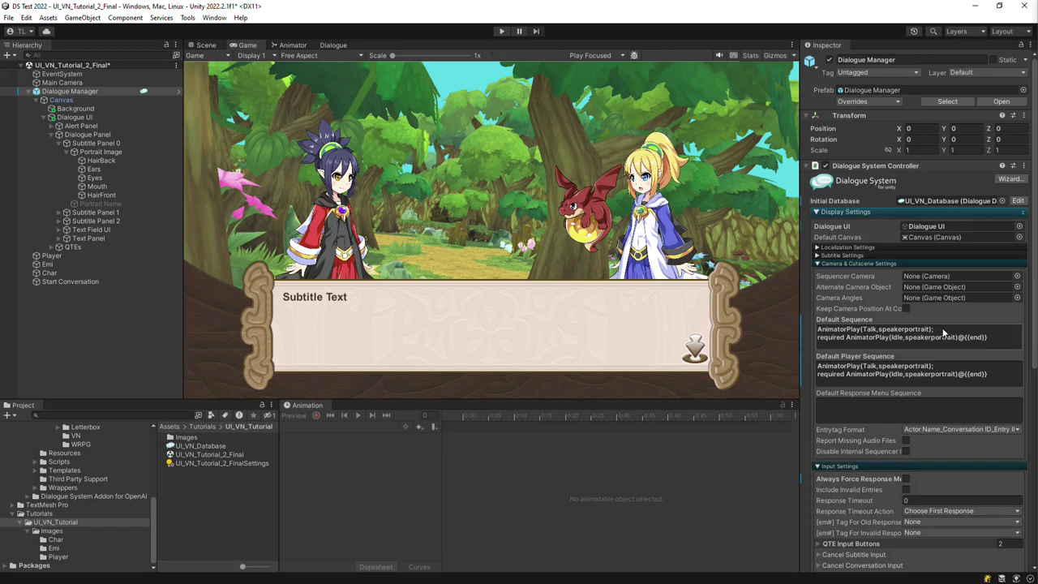
{"action": "left_click", "coordinate": [997, 339]}
{"action": "left_click", "coordinate": [1000, 342]}
{"action": "key", "text": "BackSpace"}
{"action": "key", "text": "BackSpace"}
{"action": "key", "text": "BackSpace"}
{"action": "key", "text": "BackSpace"}
{"action": "key", "text": "BackSpace"}
{"action": "key", "text": "BackSpace"}
{"action": "key", "text": "BackSpace"}
{"action": "type", "text": "Message(Typed)"}
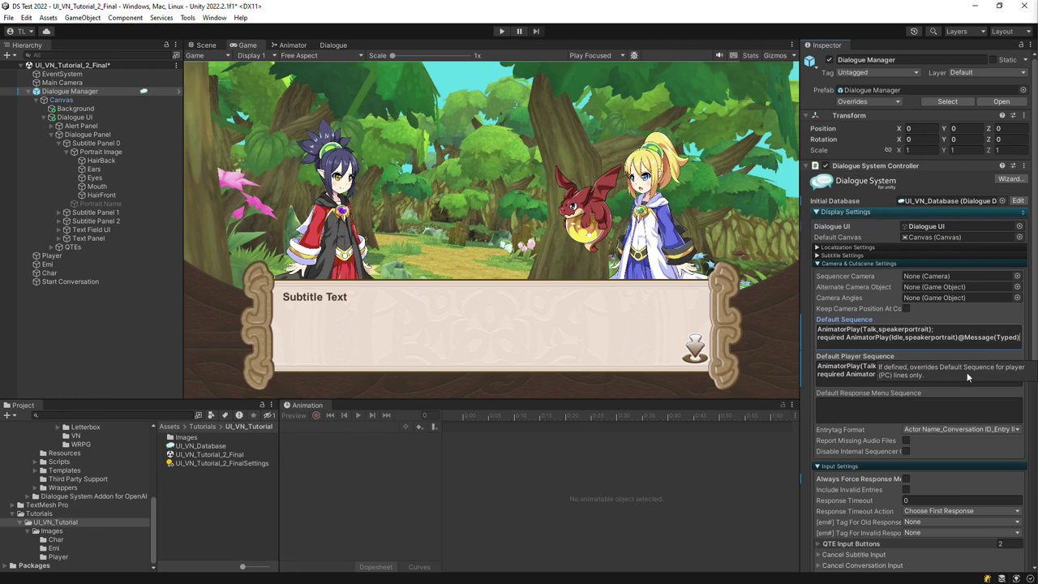
{"action": "left_click", "coordinate": [995, 378]}
{"action": "left_click", "coordinate": [1001, 381]}
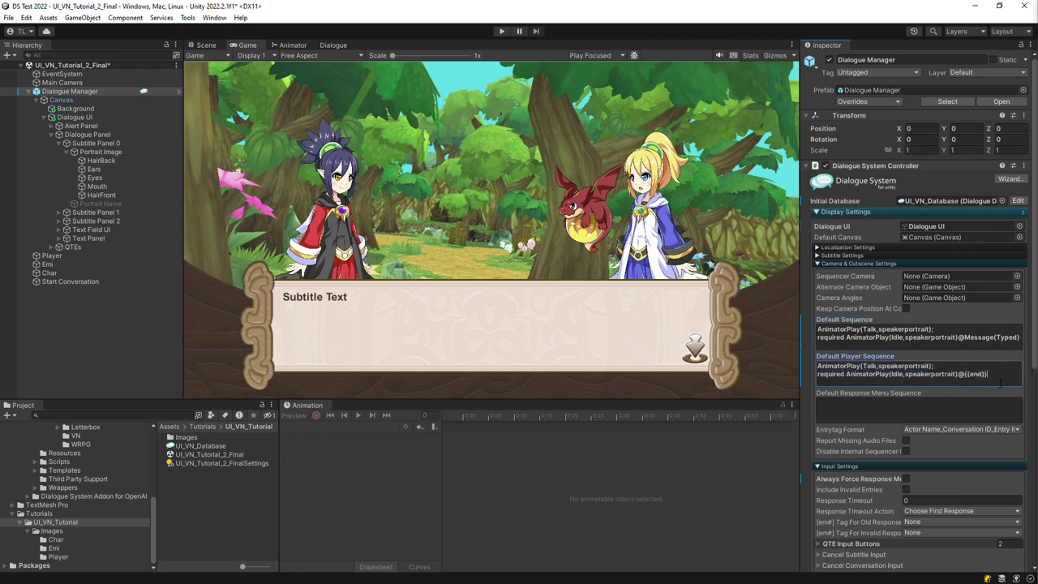
{"action": "key", "text": "BackSpace"}
{"action": "key", "text": "BackSpace"}
{"action": "key", "text": "BackSpace"}
{"action": "key", "text": "BackSpace"}
{"action": "key", "text": "BackSpace"}
{"action": "key", "text": "BackSpace"}
{"action": "key", "text": "BackSpace"}
{"action": "type", "text": "Message(Typed)"}
Step: Enter Play mode and step through the lines, past the dragon's Rawr!, to the final Sure!
{"action": "left_click", "coordinate": [502, 31]}
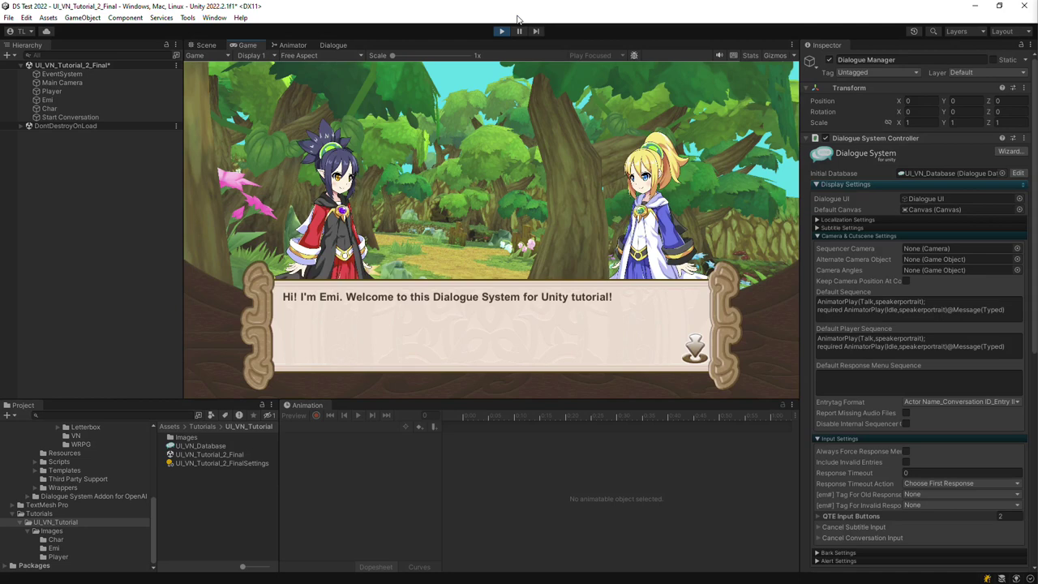
{"action": "left_click", "coordinate": [698, 351]}
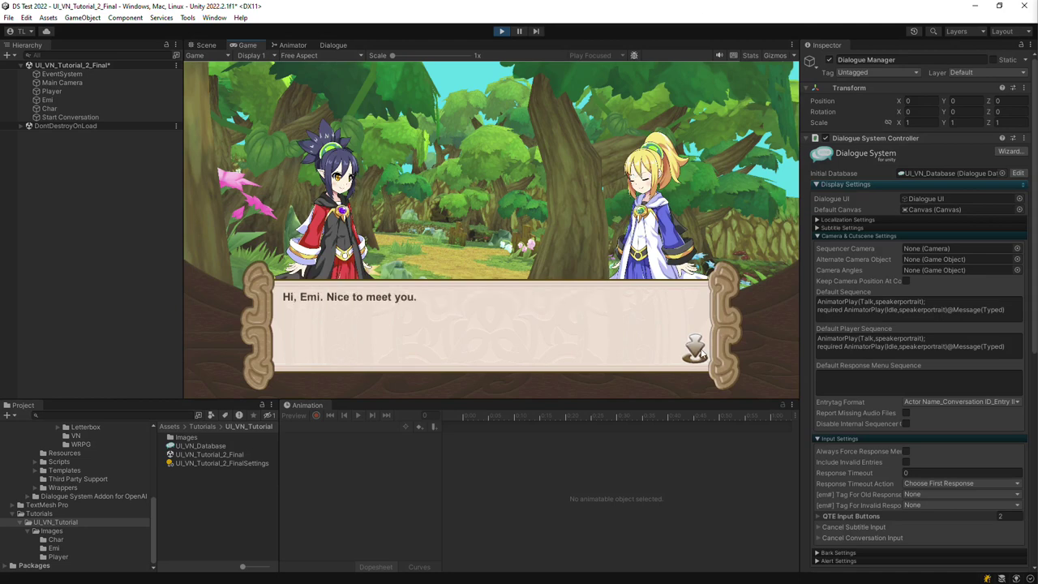
{"action": "left_click", "coordinate": [699, 350]}
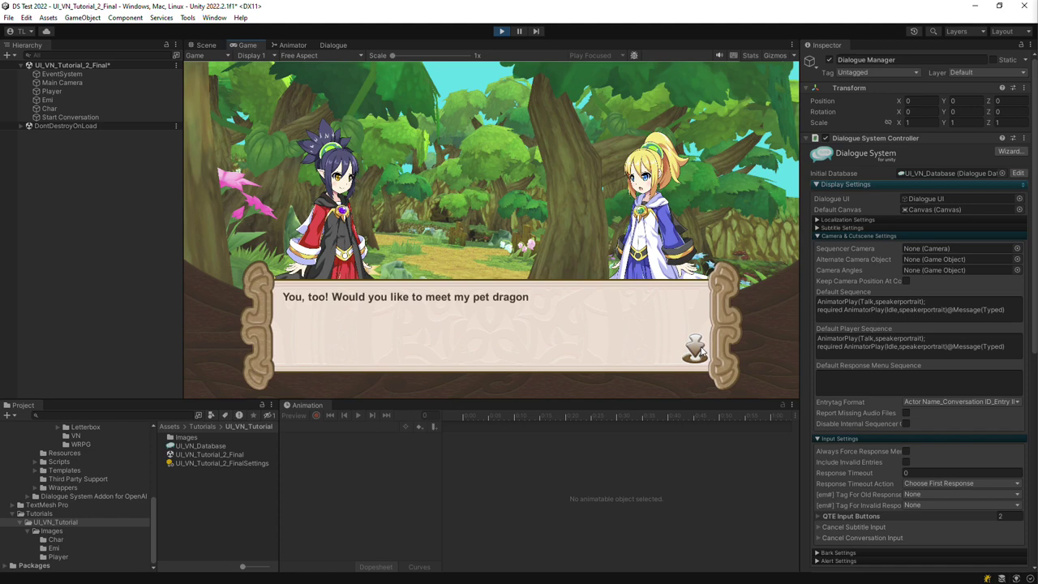
{"action": "left_click", "coordinate": [700, 350]}
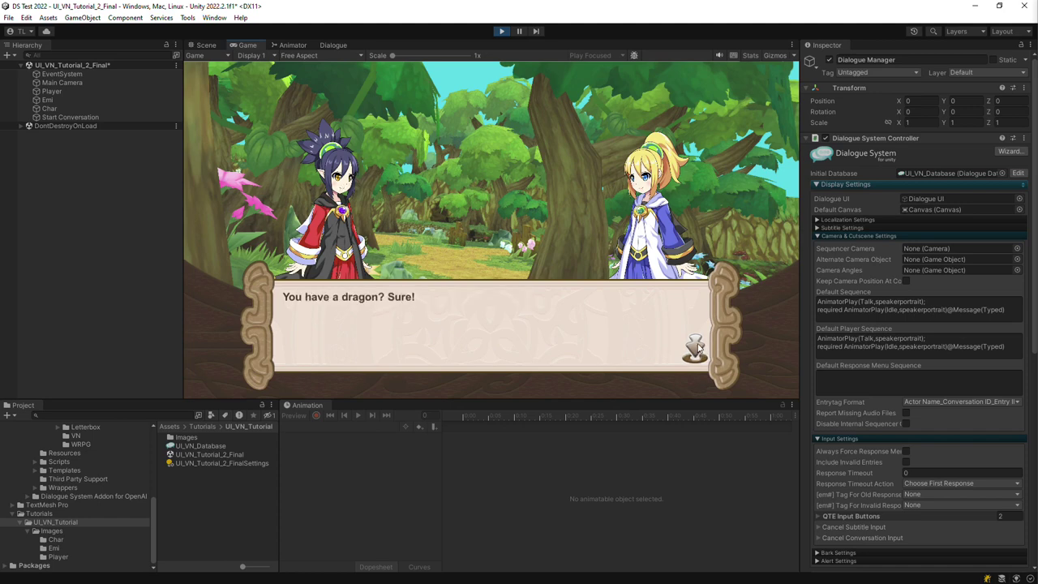
{"action": "left_click", "coordinate": [700, 349]}
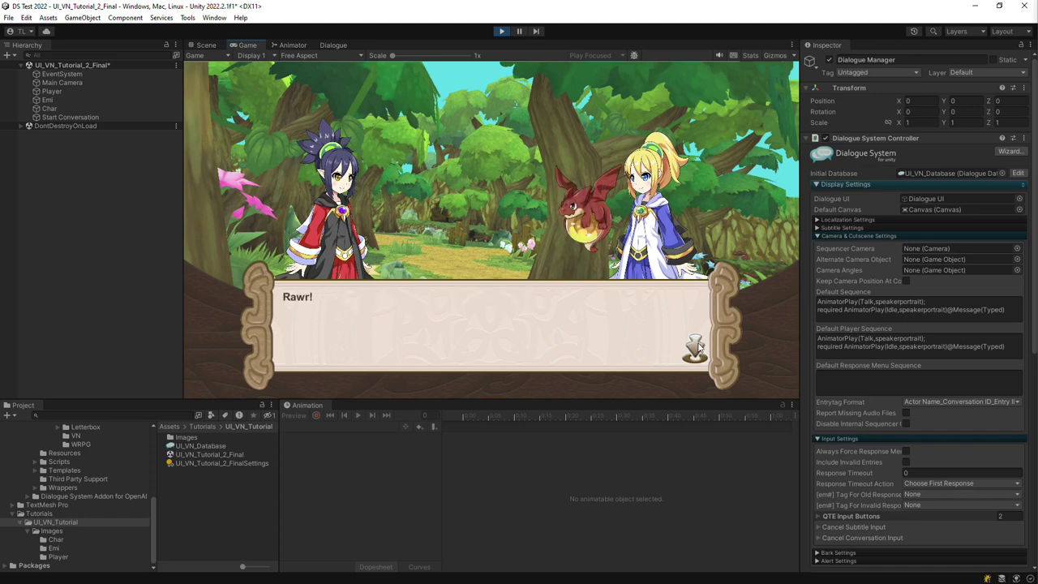
{"action": "left_click", "coordinate": [699, 349]}
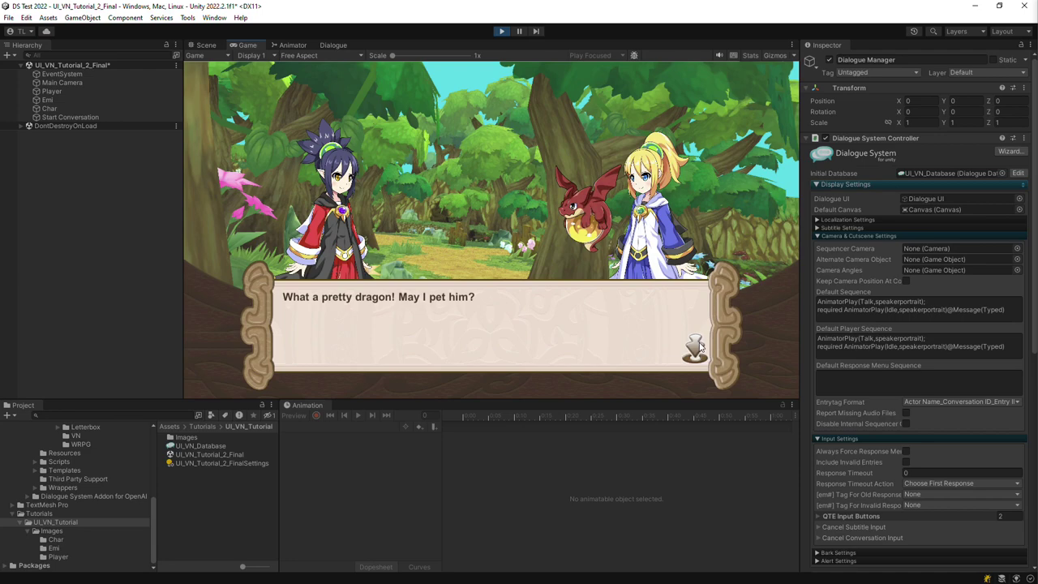
{"action": "left_click", "coordinate": [700, 348]}
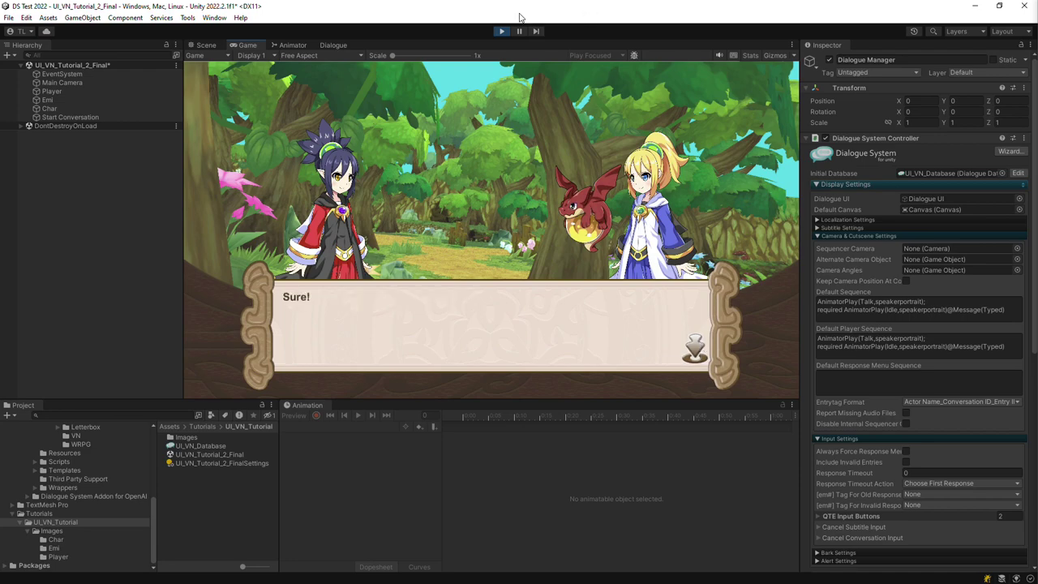